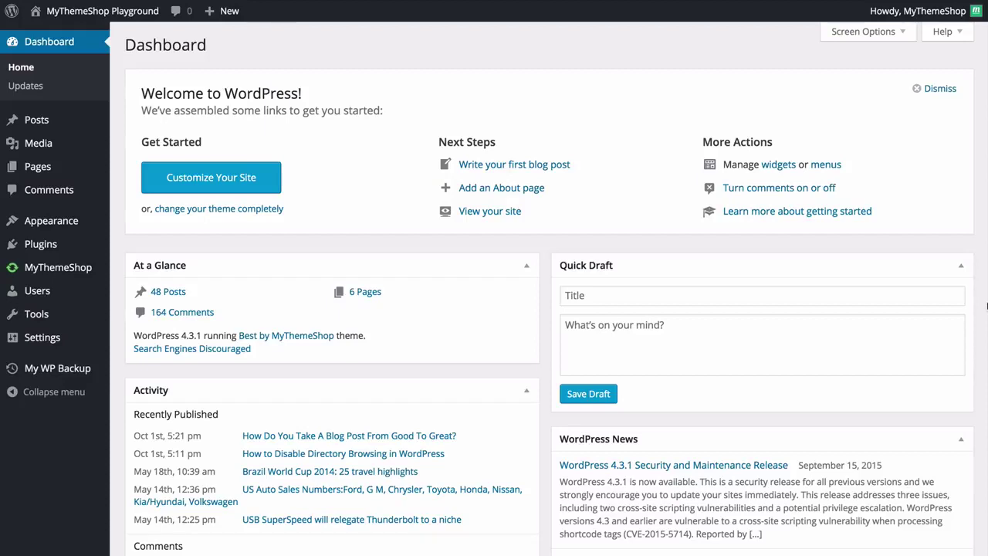
Open the site's General settings
mouse_move(64, 336)
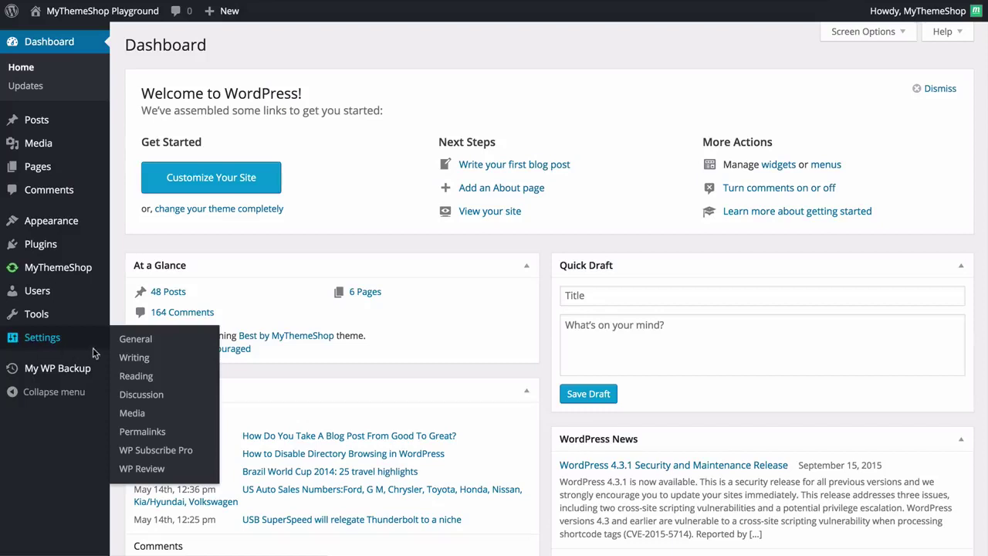
mouse_move(88, 314)
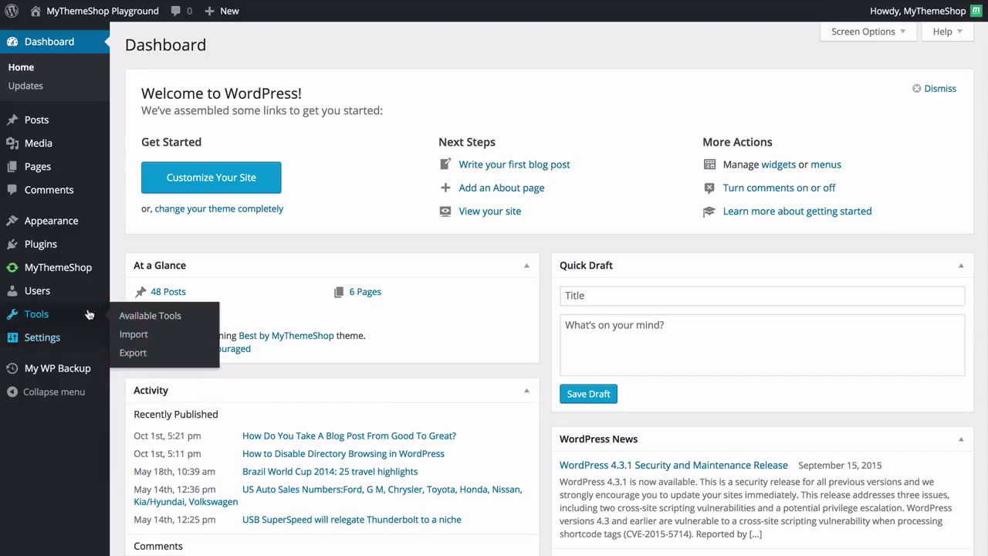
left_click(69, 337)
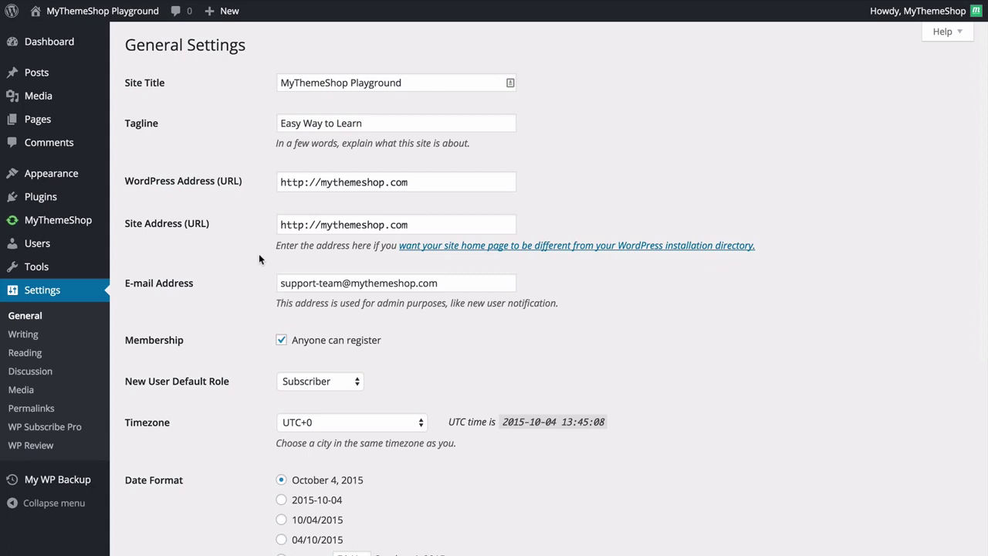
Append "/blog/" to the Site Address (URL)
left_click(450, 223)
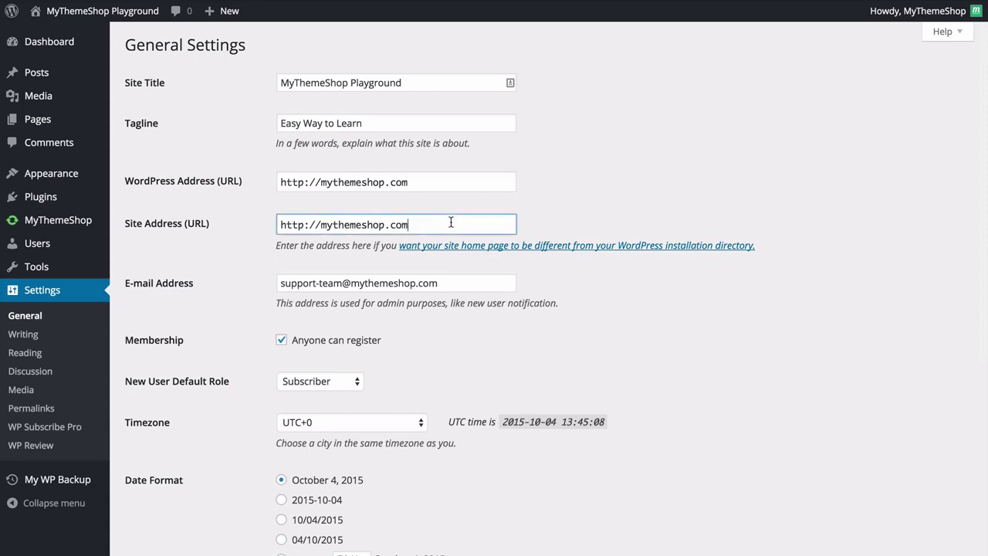
type("/blog/")
left_click(744, 170)
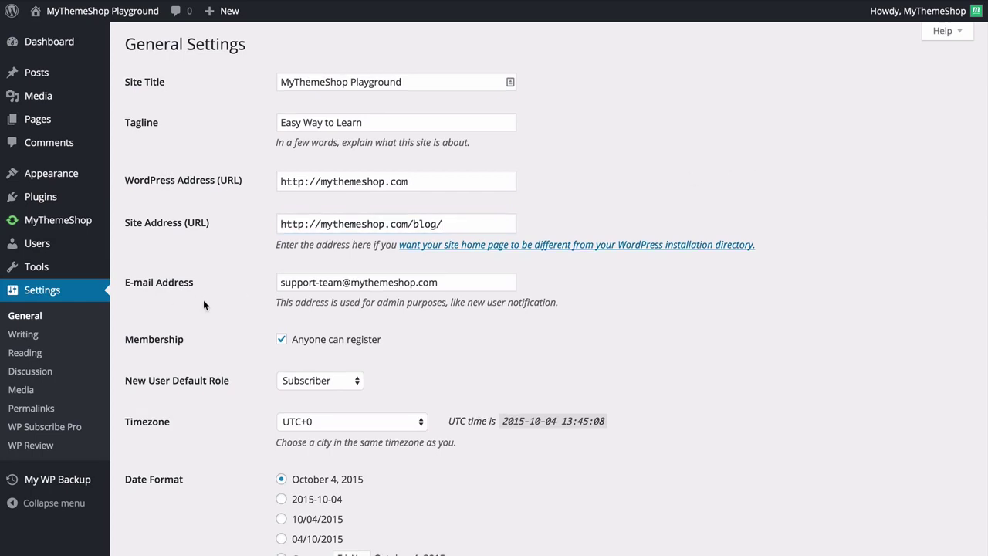
Remove "blog/" from the end of the Site Address (URL)
scroll(203, 301, "down", 2)
left_click(414, 133)
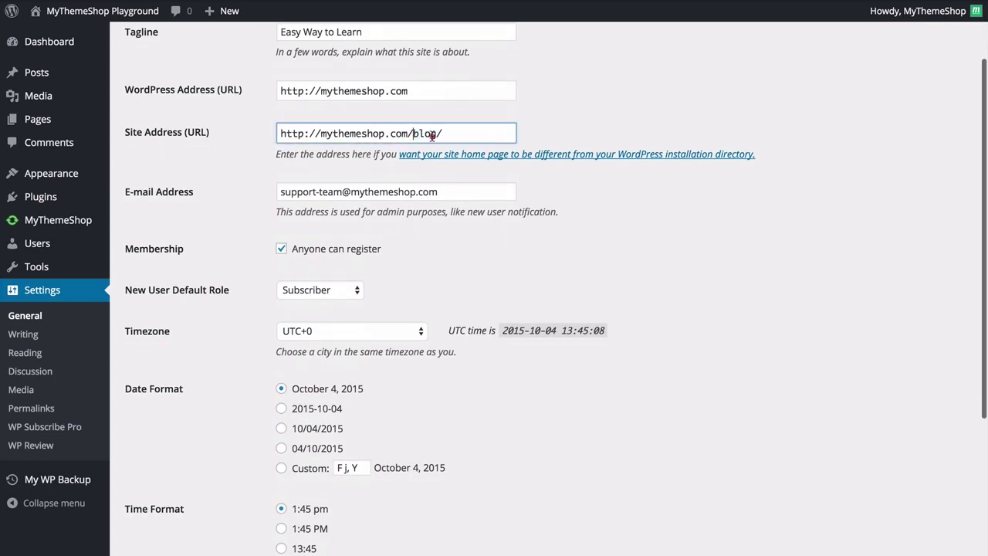
left_click_drag(414, 133, 490, 138)
key("BackSpace")
left_click(206, 176)
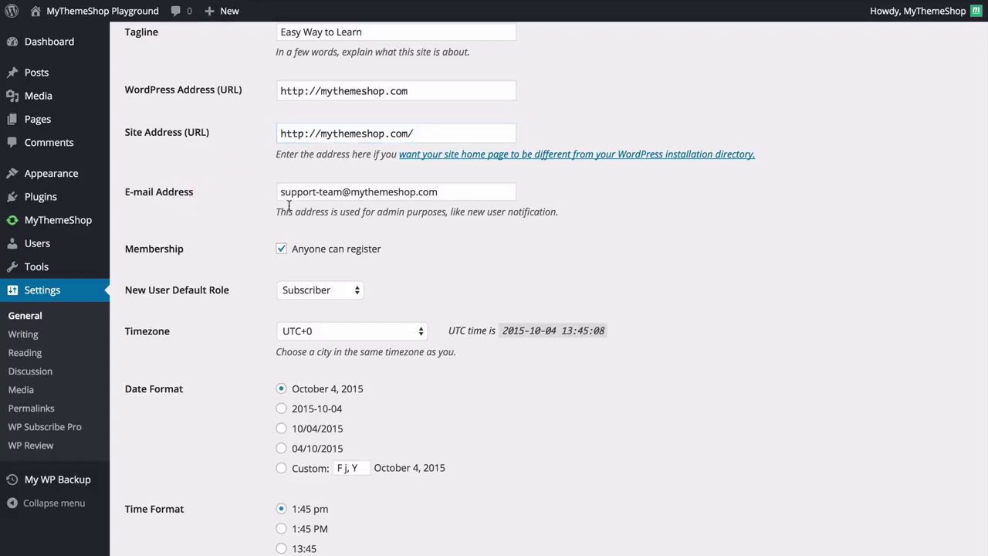
Review the membership, new user default role, timezone, date format and time format options in the General settings
scroll(219, 239, "down", 2)
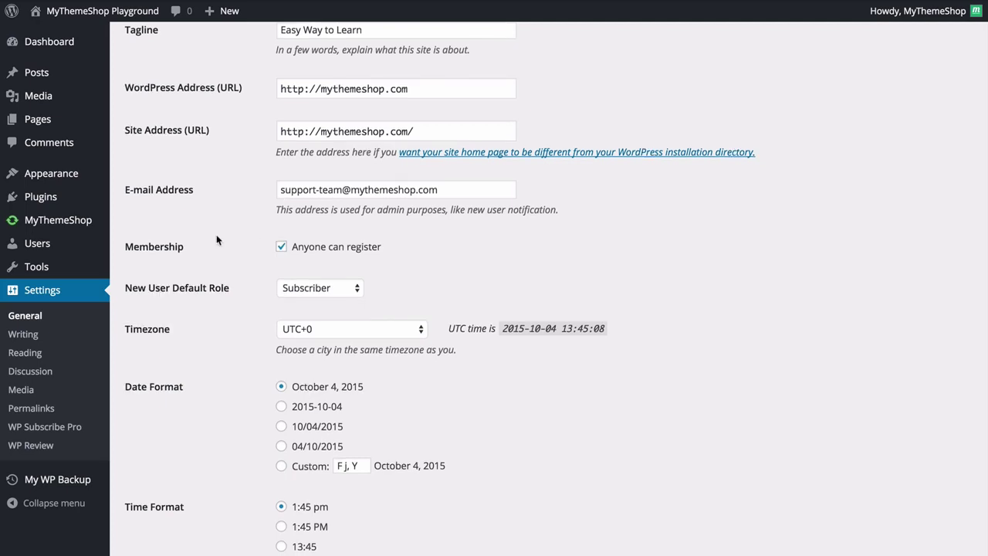
scroll(218, 240, "down", 1)
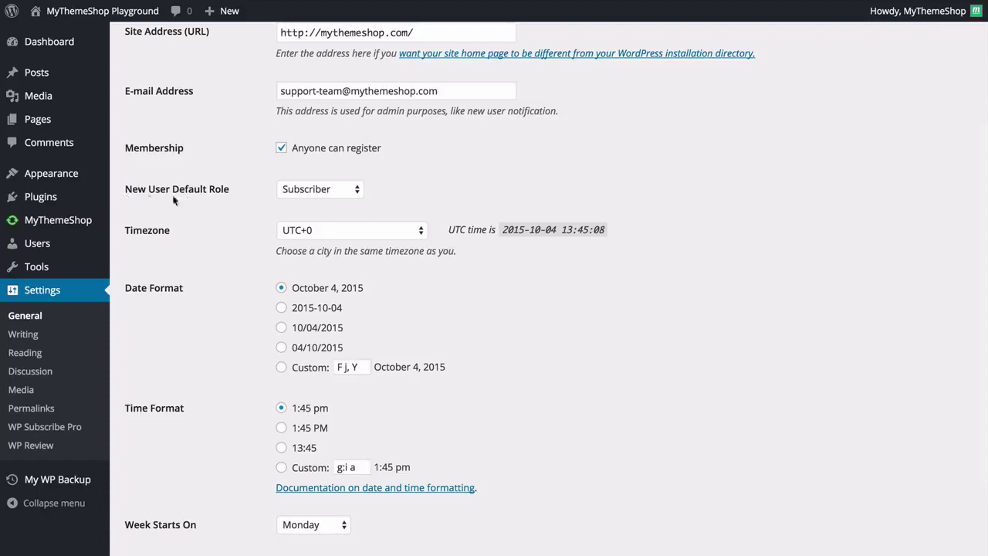
left_click(324, 195)
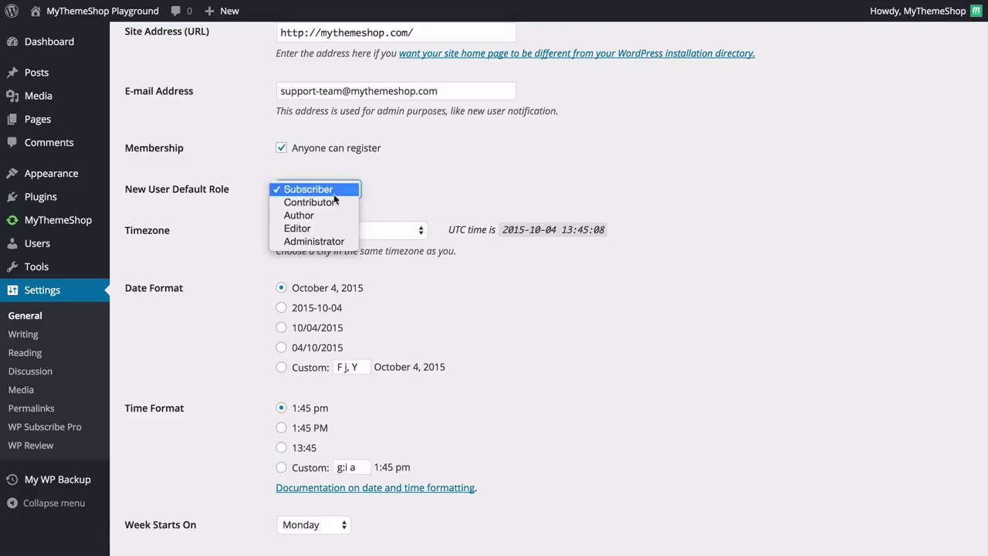
left_click(418, 182)
scroll(468, 172, "down", 2)
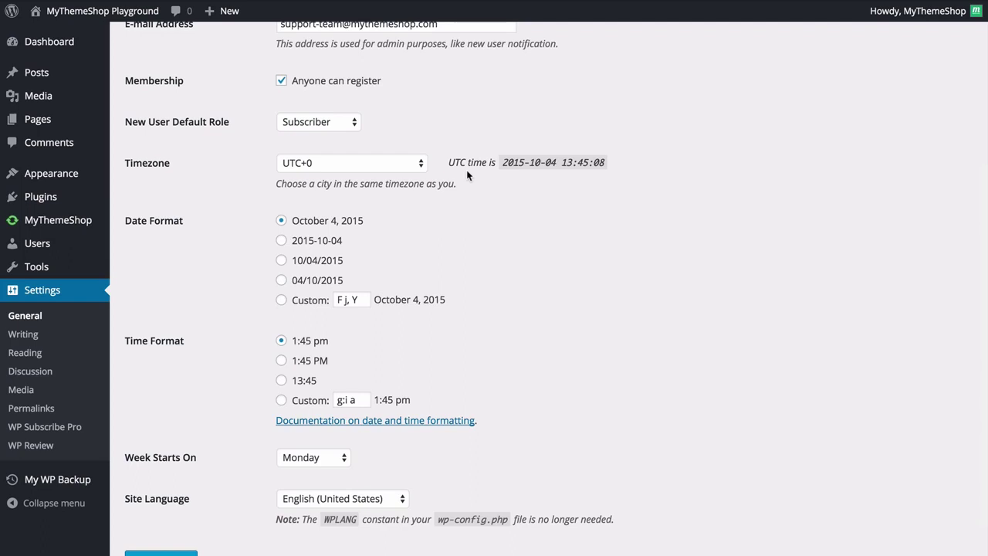
scroll(467, 171, "down", 1)
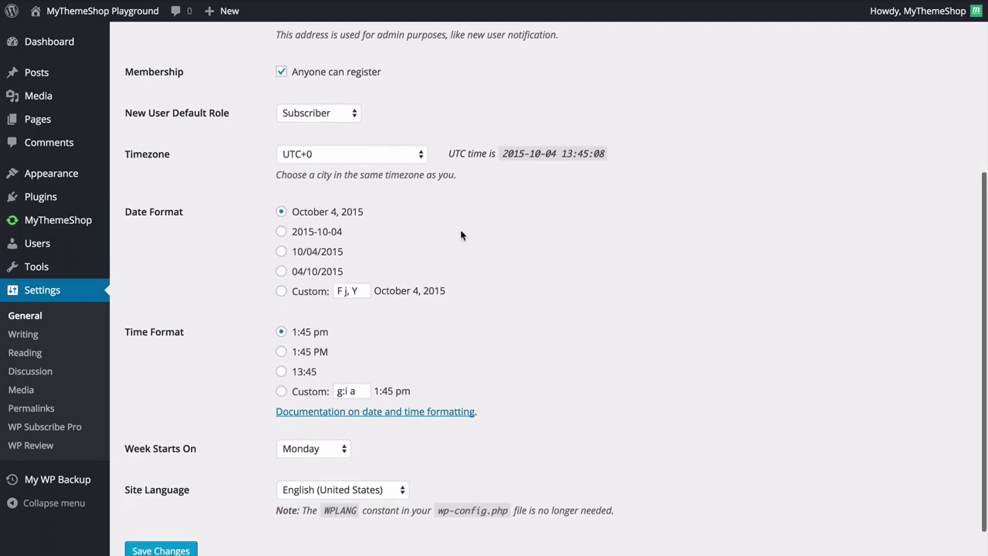
scroll(460, 231, "down", 1)
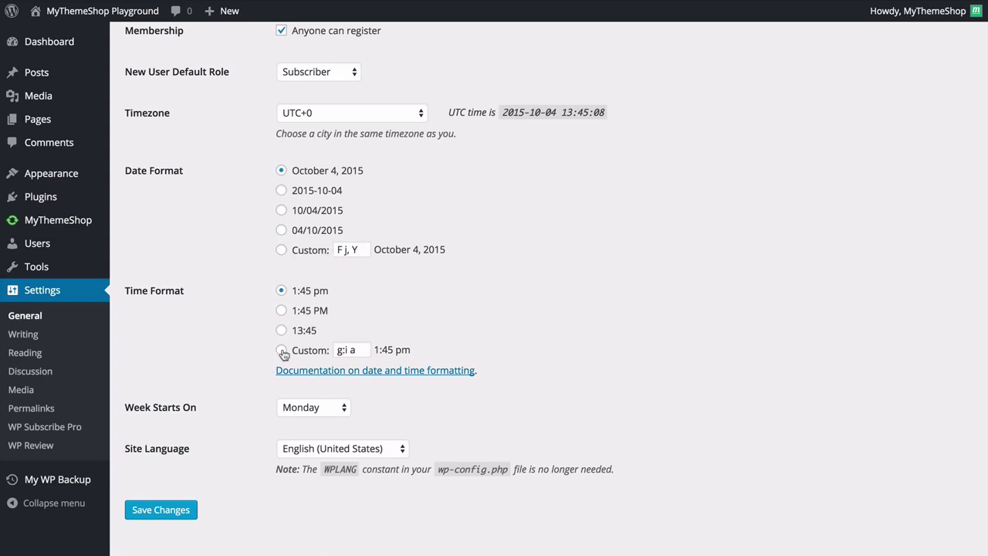
scroll(260, 350, "down", 1)
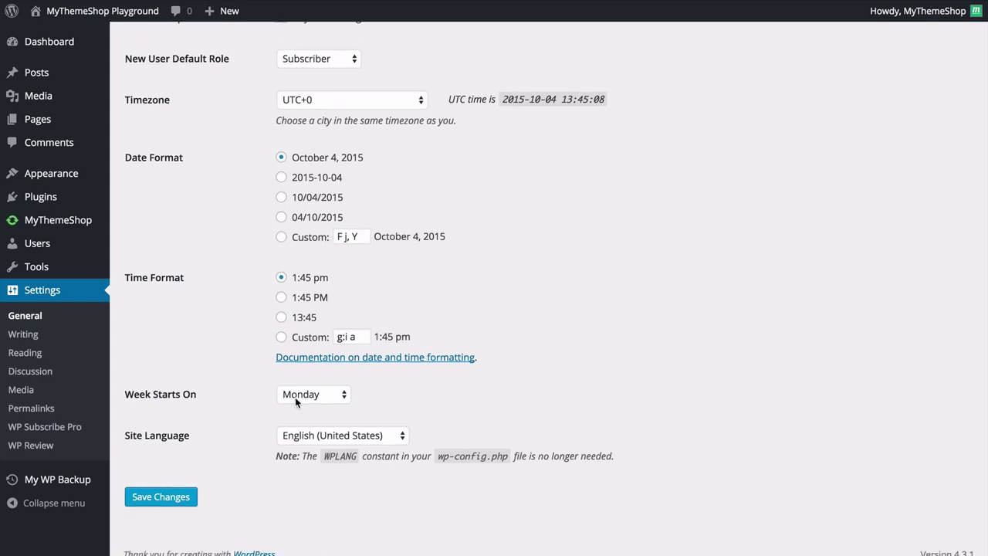
Look through the weekdays offered for the start of the week and the available site languages
left_click(294, 397)
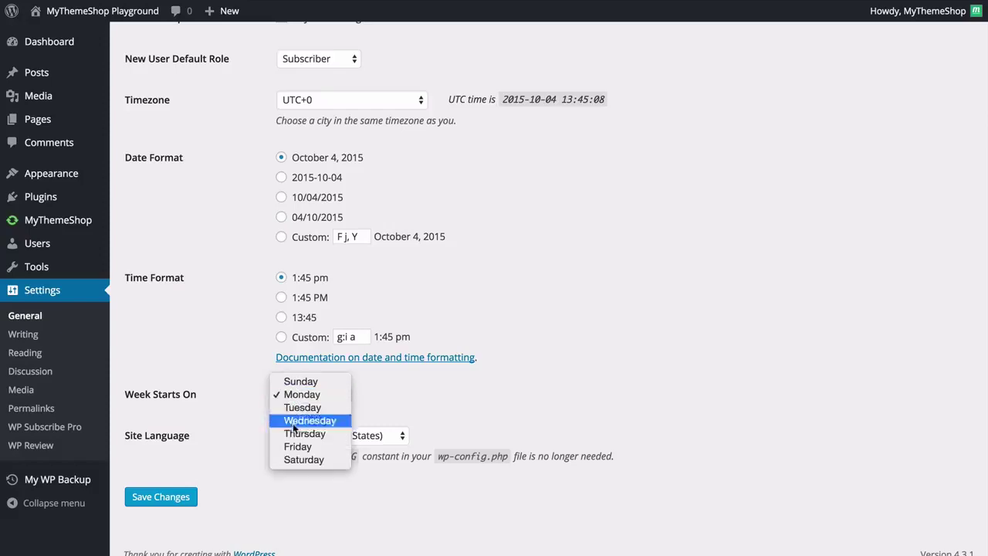
left_click(248, 415)
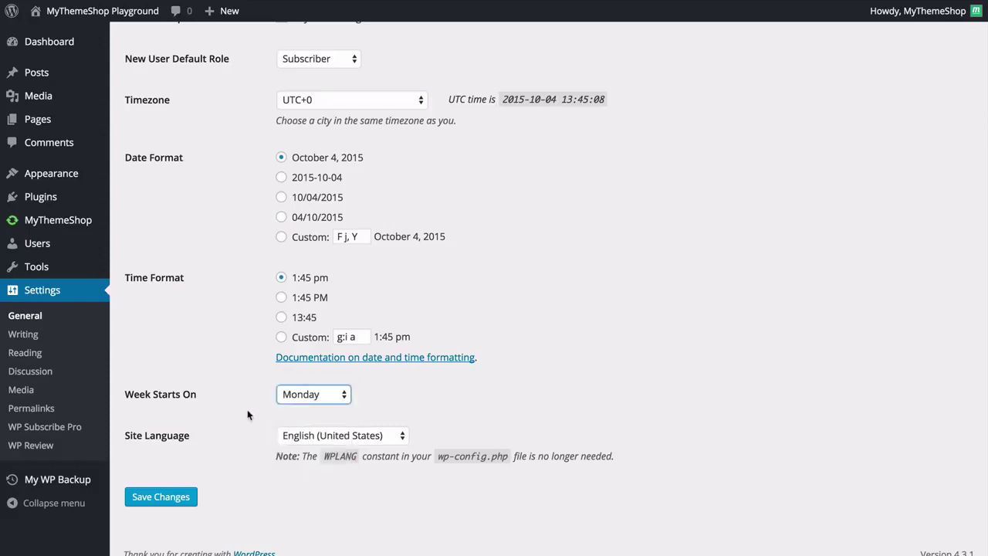
left_click(320, 435)
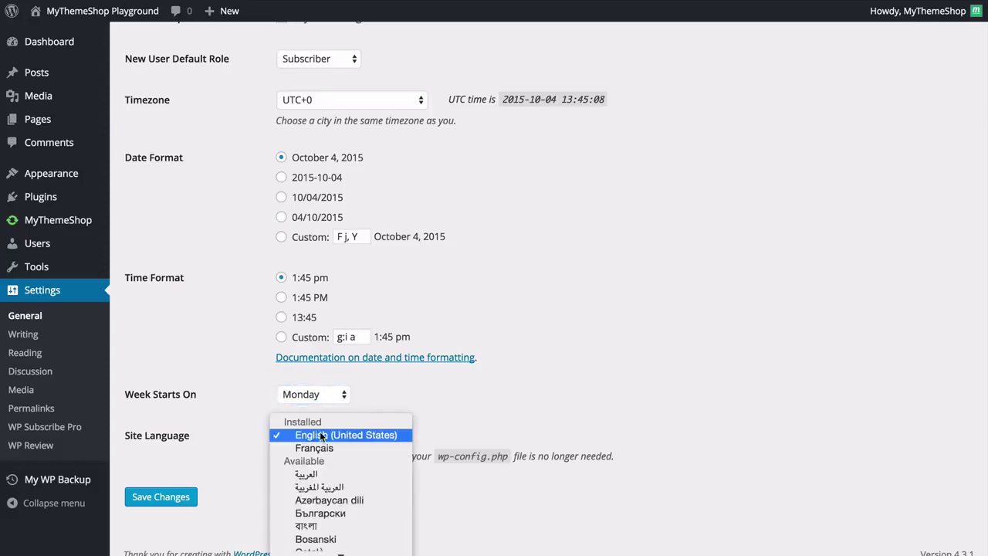
scroll(320, 436, "down", 10)
scroll(321, 436, "up", 4)
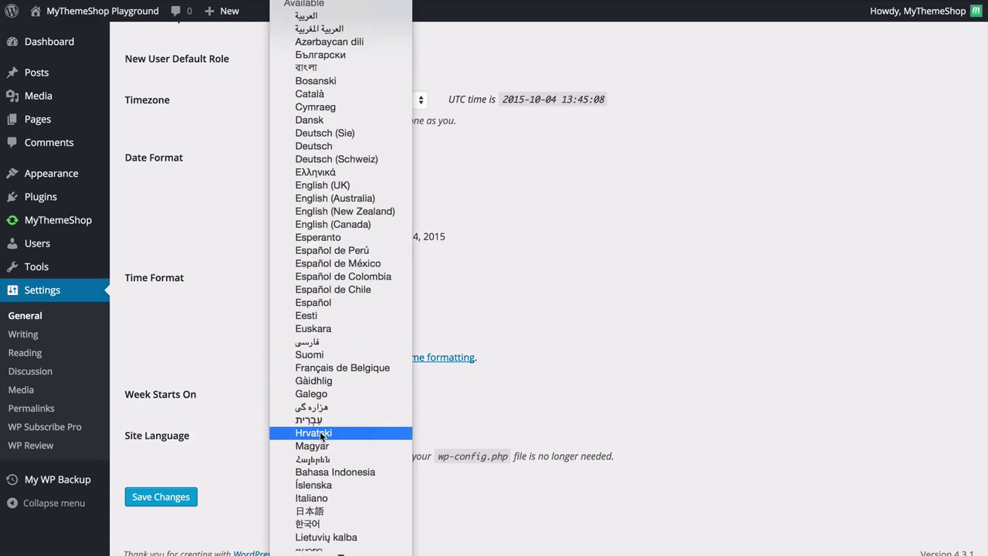
left_click(523, 318)
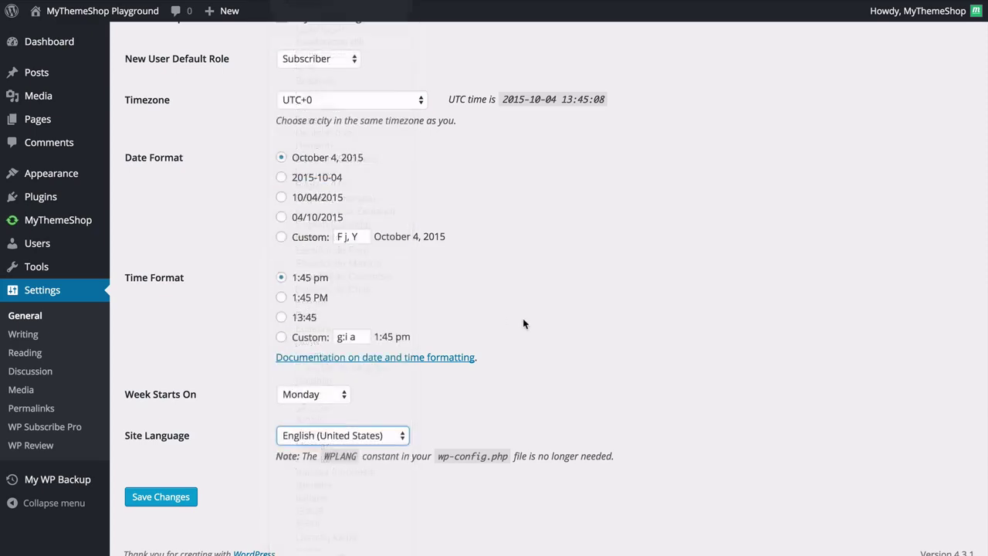
Set the site language to Français and save the General settings
left_click(365, 436)
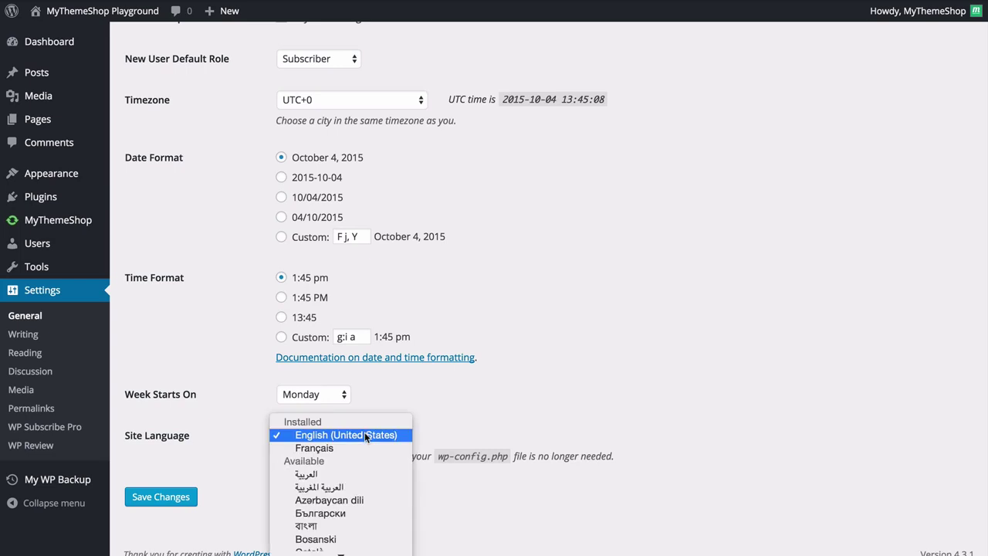
left_click(365, 441)
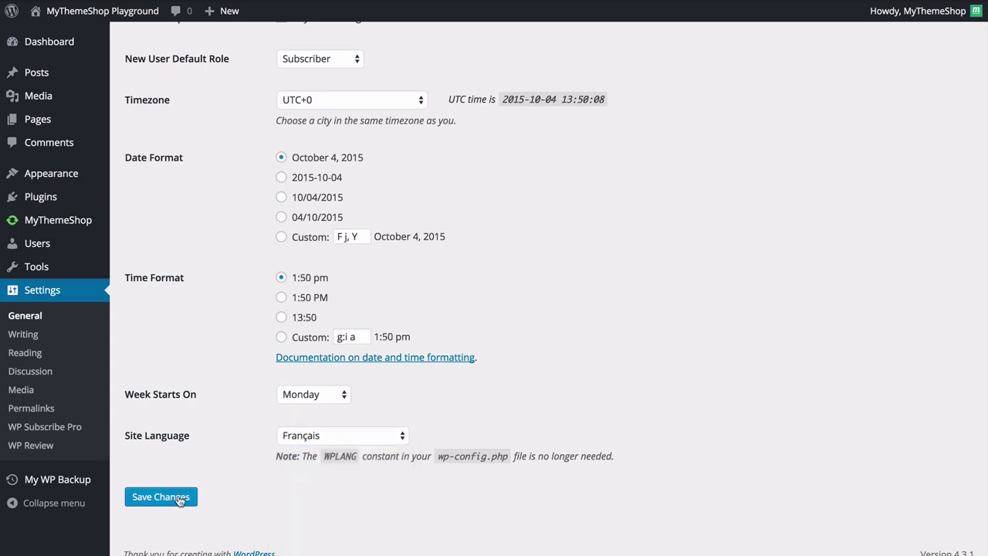
left_click(179, 499)
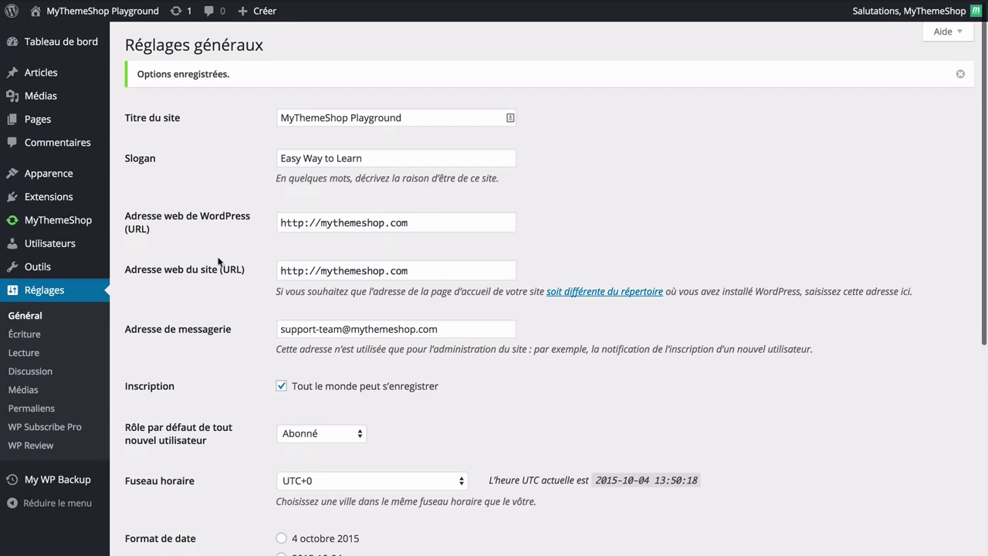
Set the site language back to English (United States) and save the settings
scroll(221, 261, "down", 10)
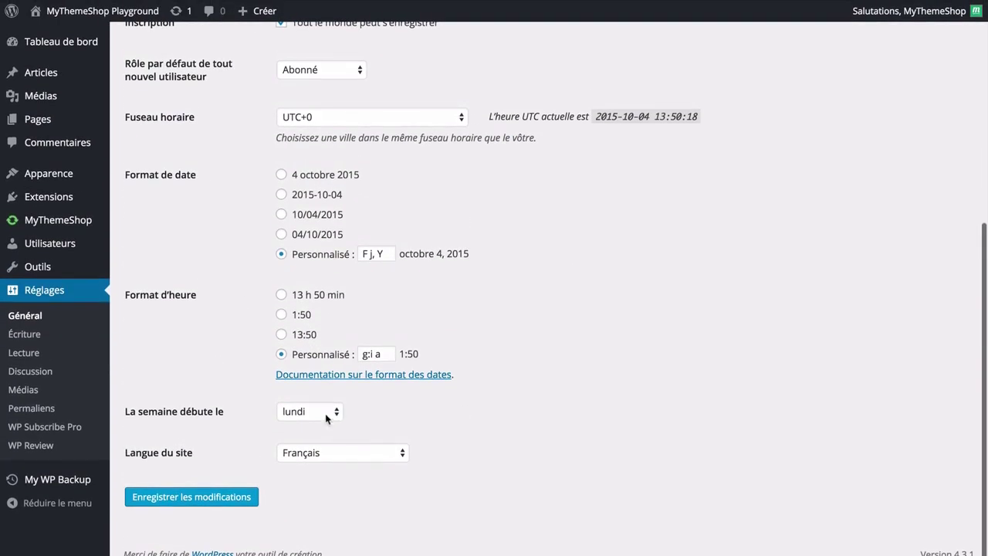
left_click(301, 449)
left_click(301, 444)
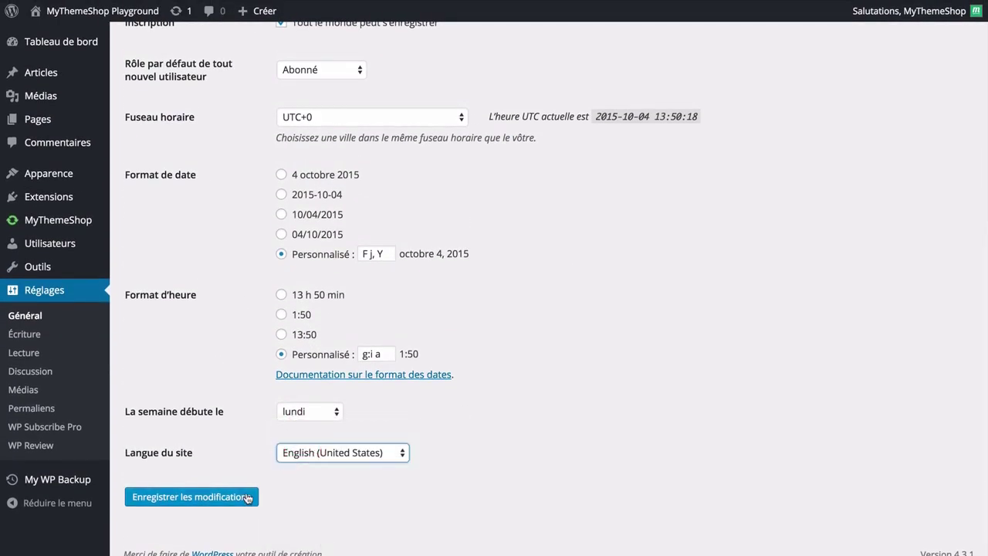
left_click(246, 497)
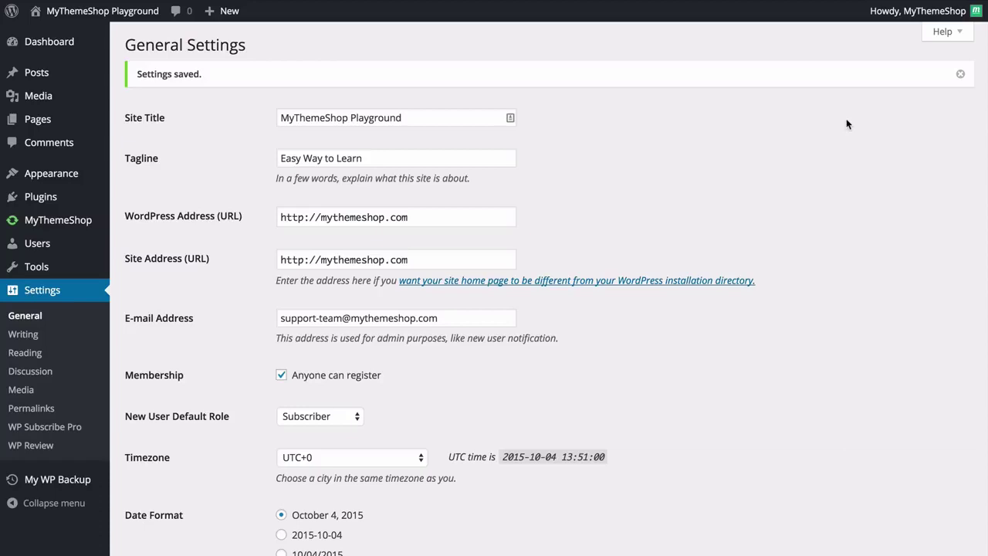
Open the Writing settings and review the choices for the default post category and default post format
left_click(31, 334)
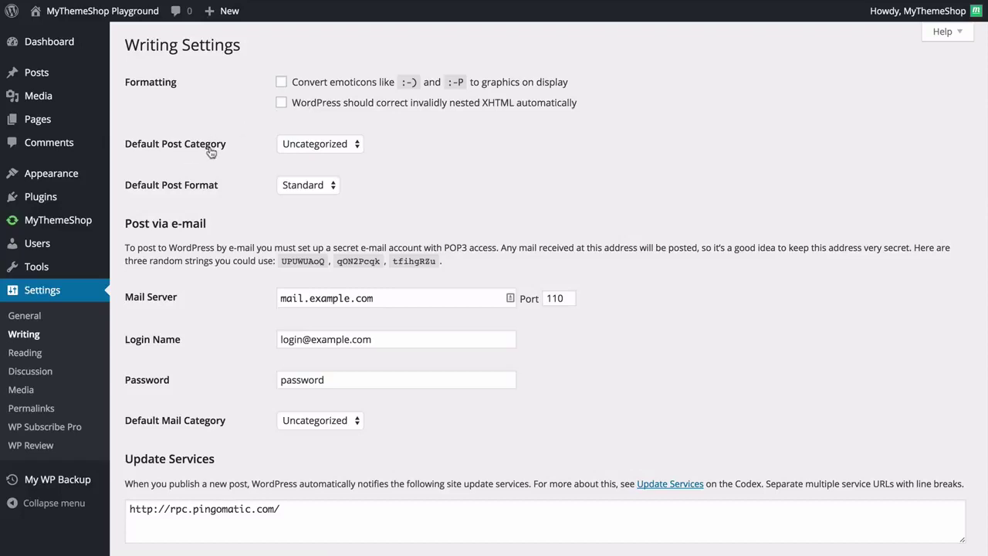
left_click(322, 147)
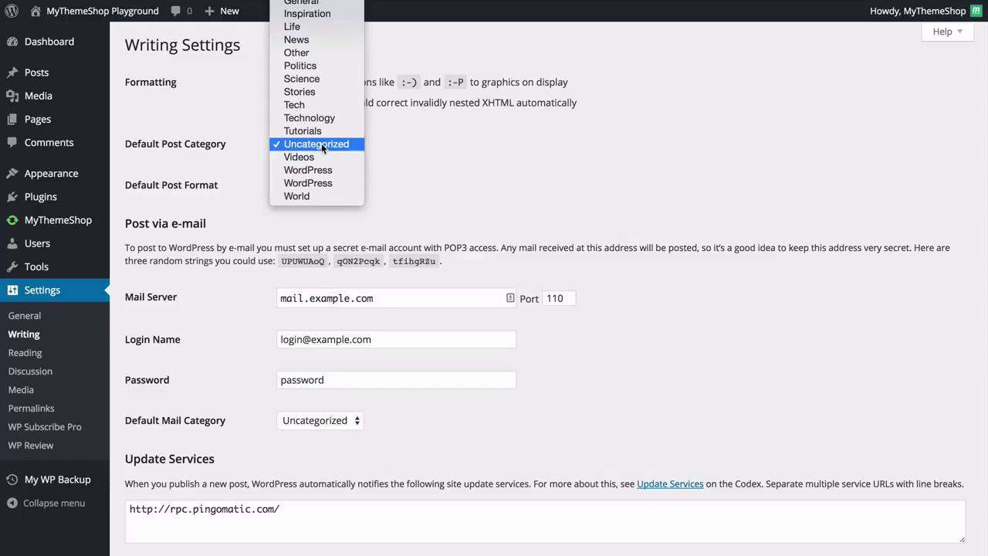
left_click(421, 166)
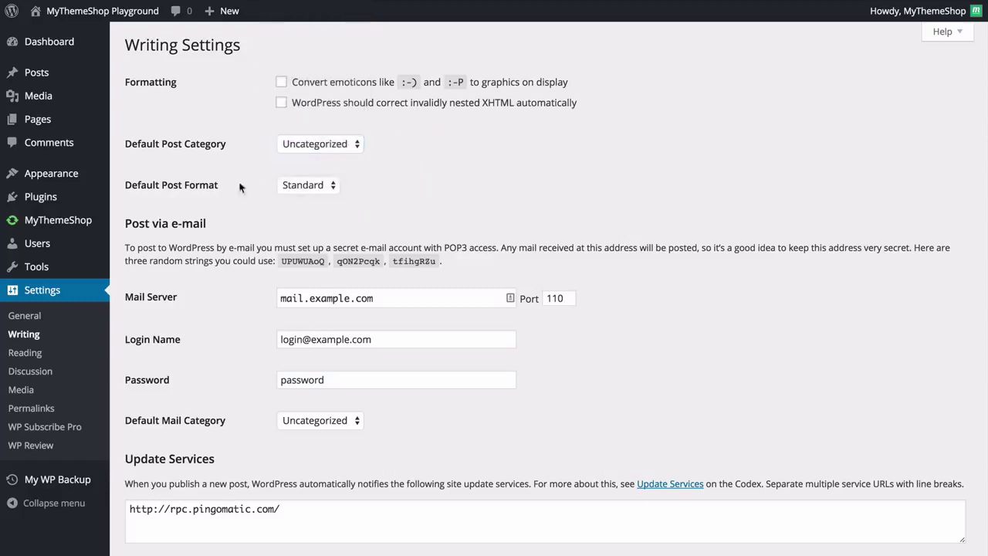
left_click(333, 186)
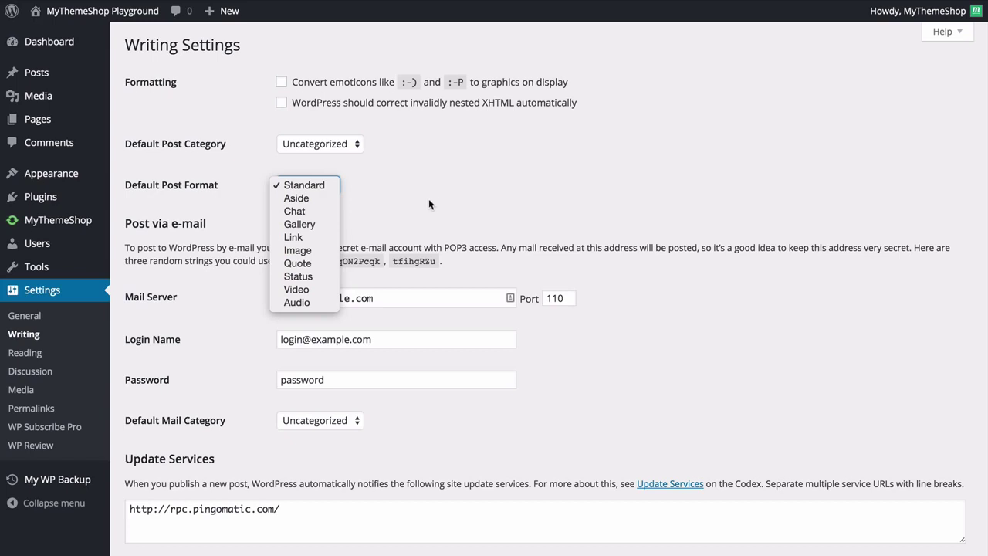
left_click(375, 171)
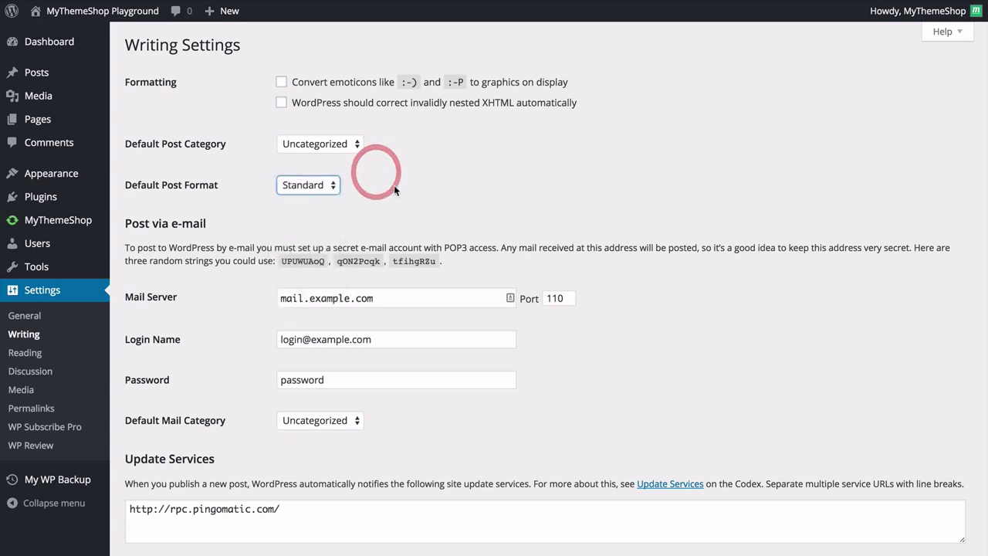
Review the post via e-mail fields, the default mail category choices and the update services in the Writing settings
scroll(394, 190, "down", 2)
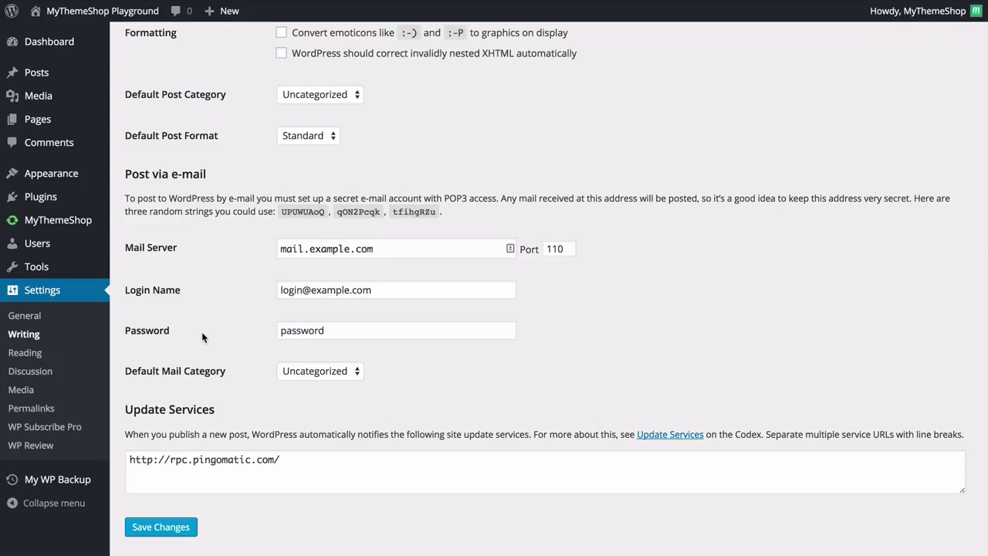
scroll(203, 337, "down", 1)
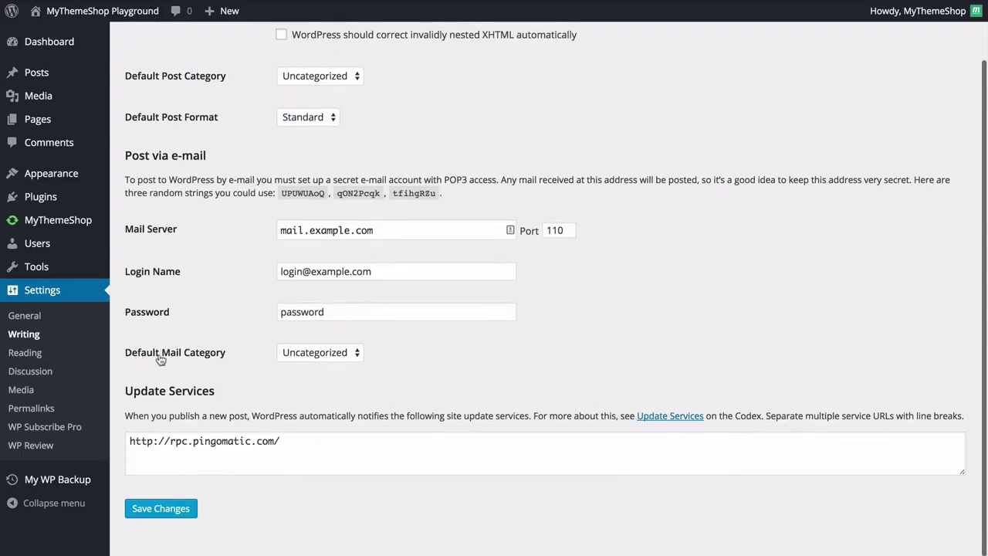
left_click(332, 353)
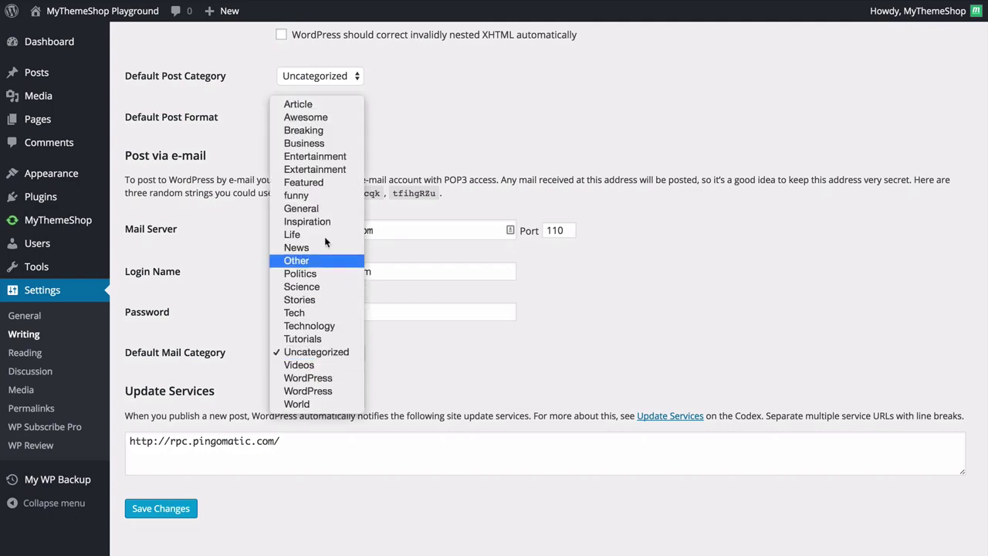
left_click(415, 375)
scroll(414, 376, "down", 1)
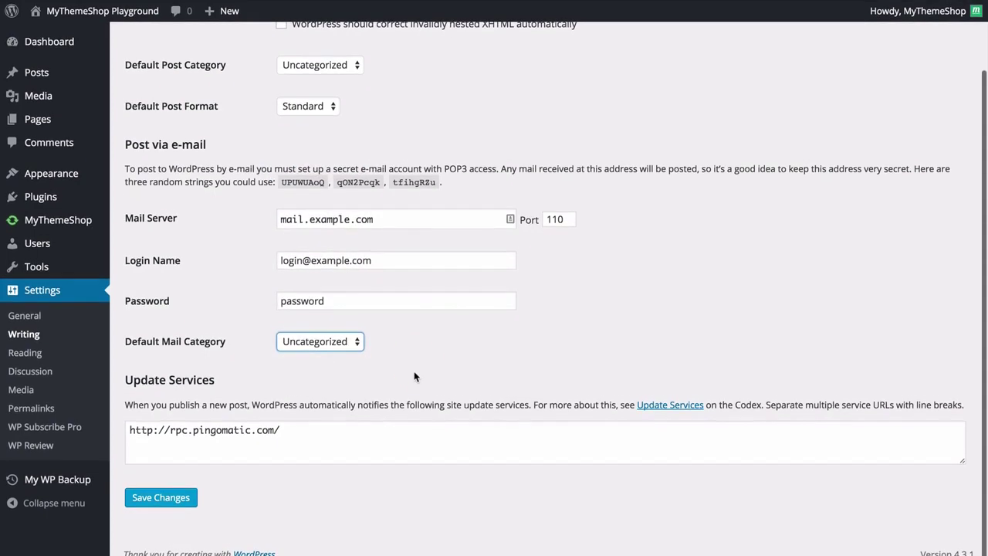
left_click(414, 372)
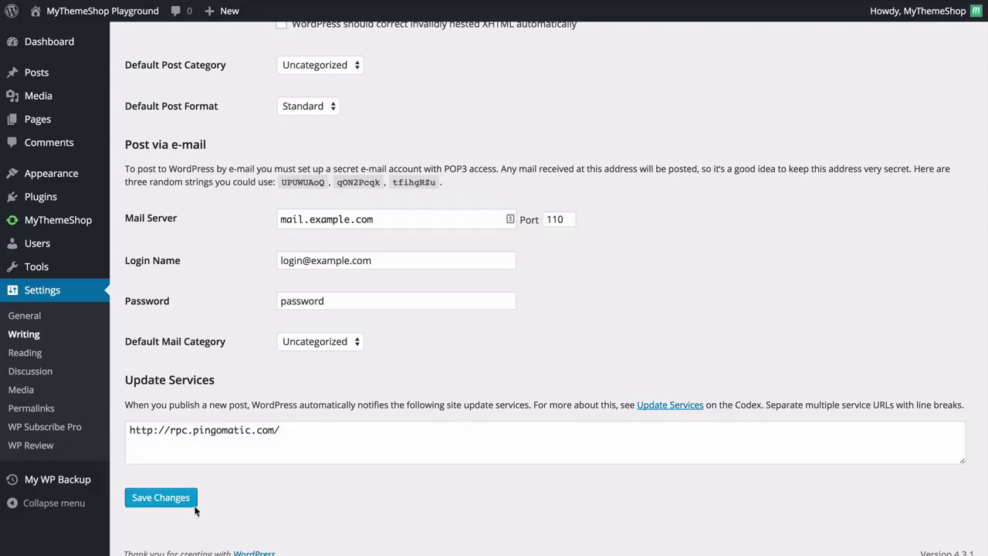
Open the Reading settings, make the front page display a static page, and review the available front page choices
left_click(25, 355)
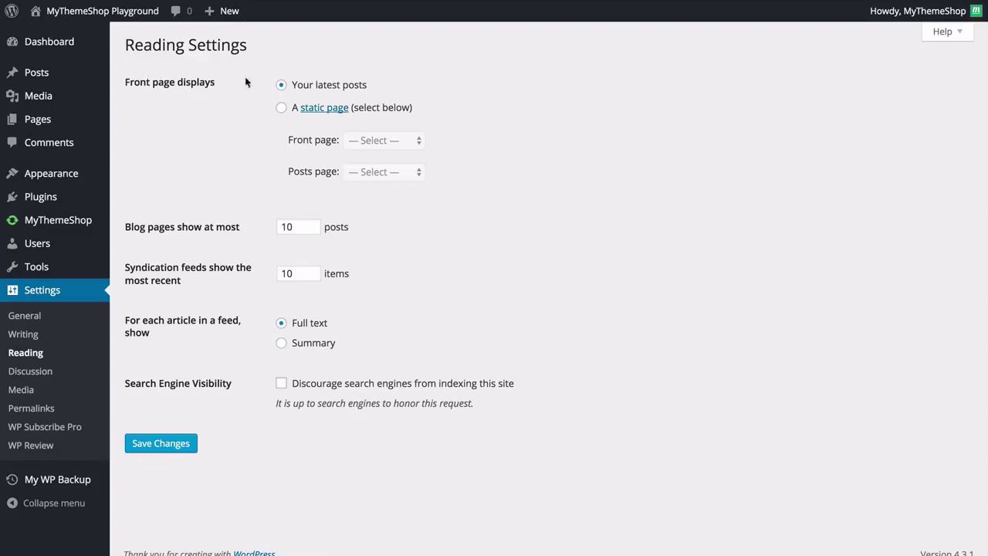
left_click(305, 91)
left_click(281, 109)
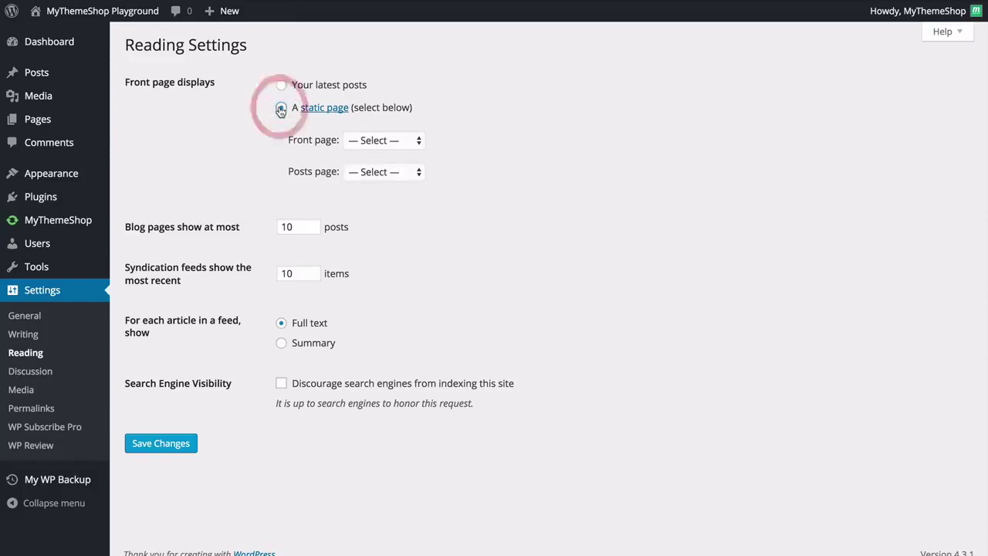
left_click(392, 143)
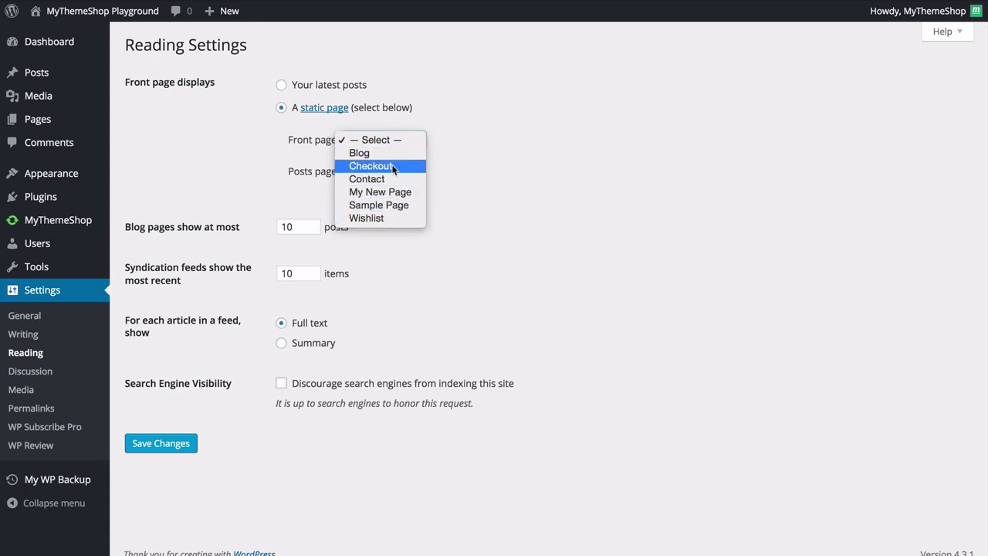
left_click(456, 165)
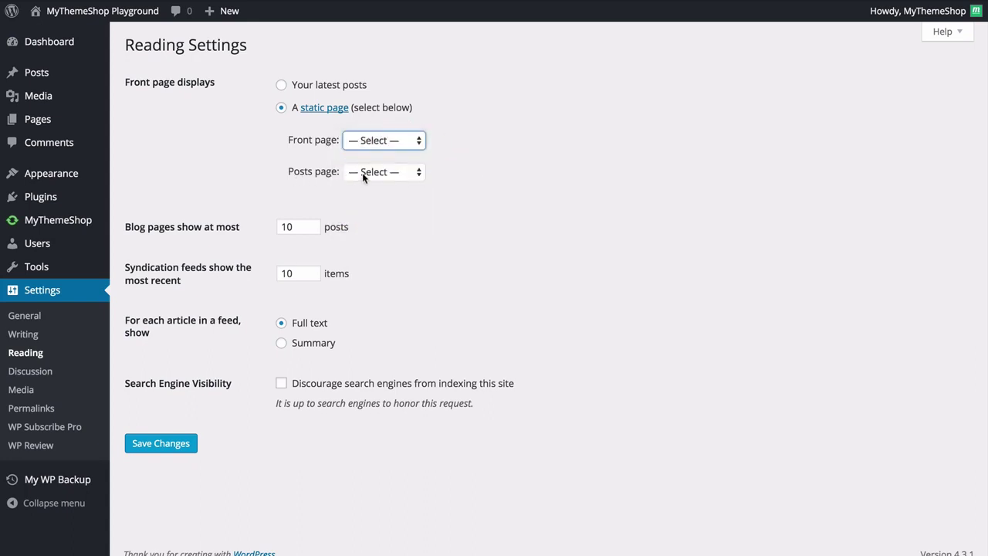
Assign Blog as the posts page and Sample Page as the static front page
left_click(388, 171)
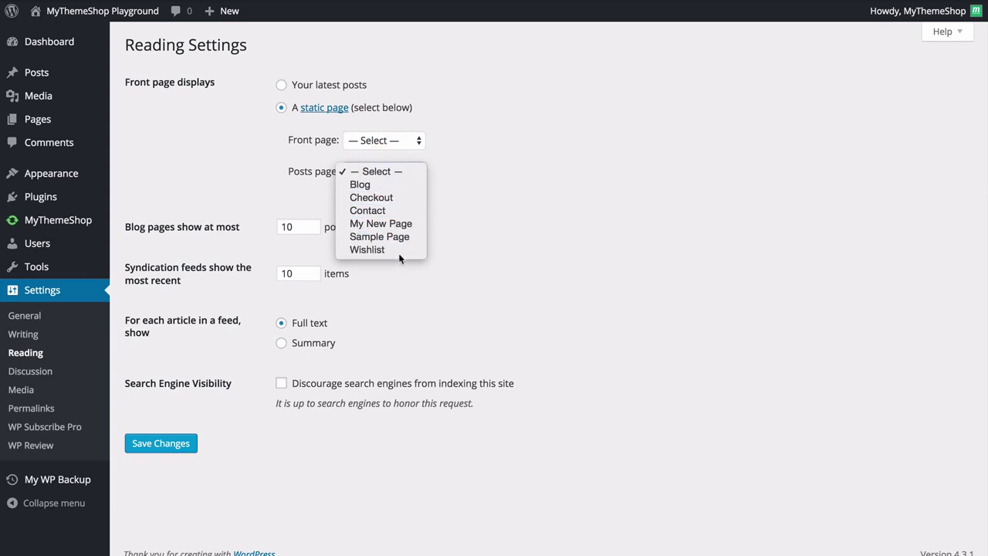
left_click(379, 186)
left_click(380, 181)
left_click(377, 173)
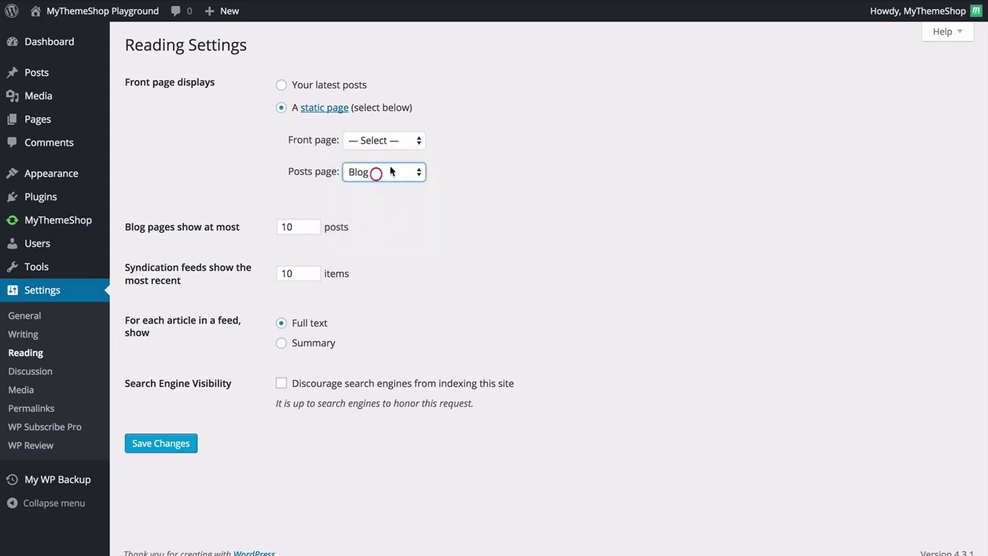
left_click(313, 149)
left_click(372, 140)
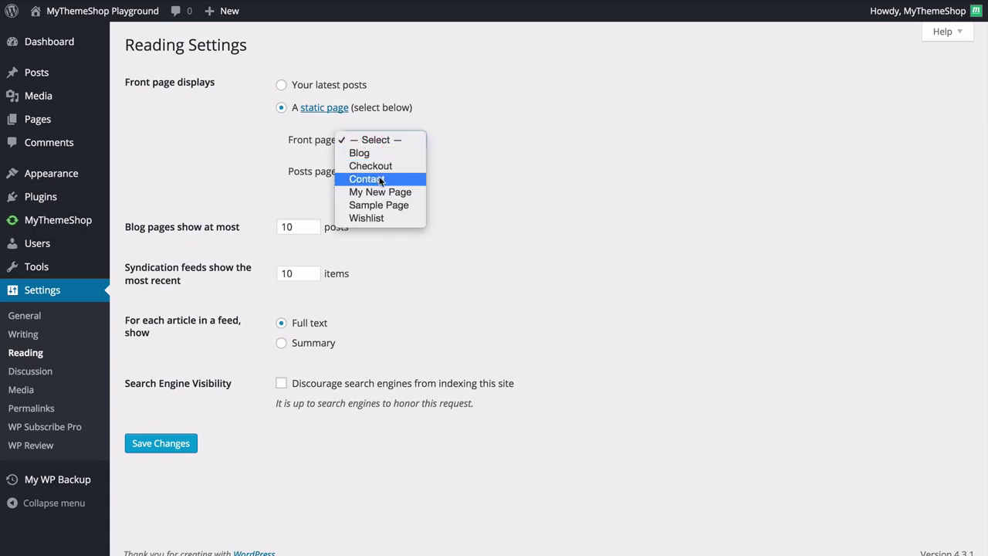
left_click(384, 205)
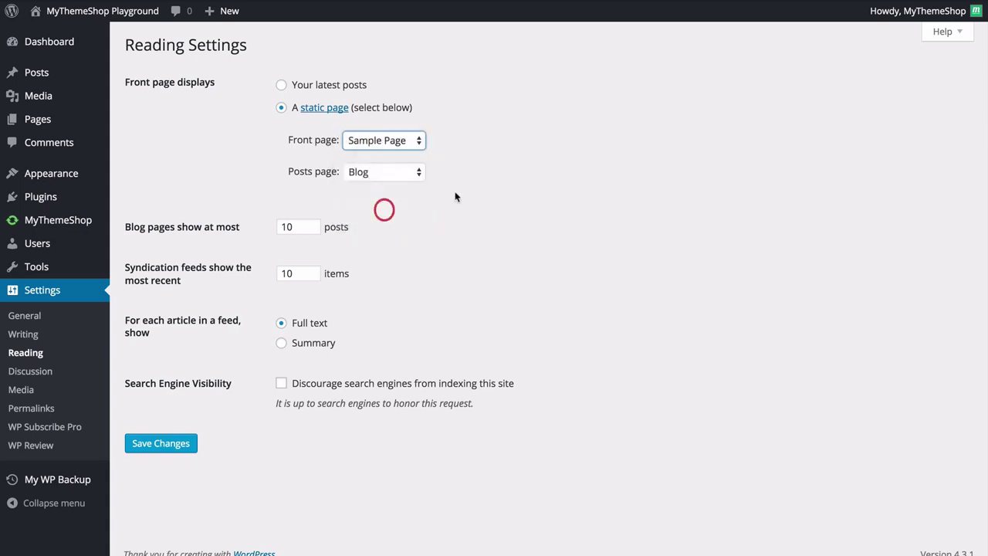
left_click(458, 197)
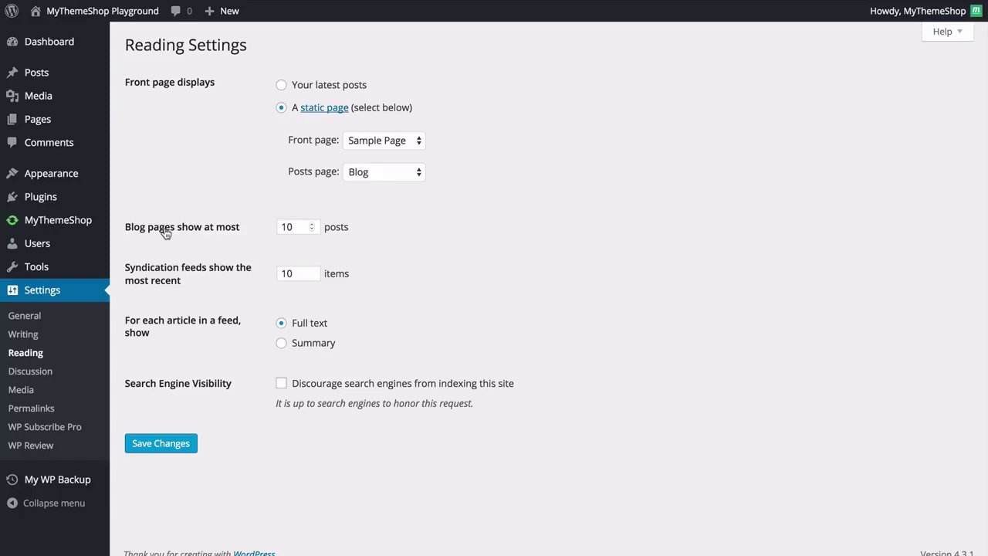
Check the maximum number of posts shown on blog pages and save the Reading settings
left_click(287, 224)
left_click(399, 231)
left_click(155, 454)
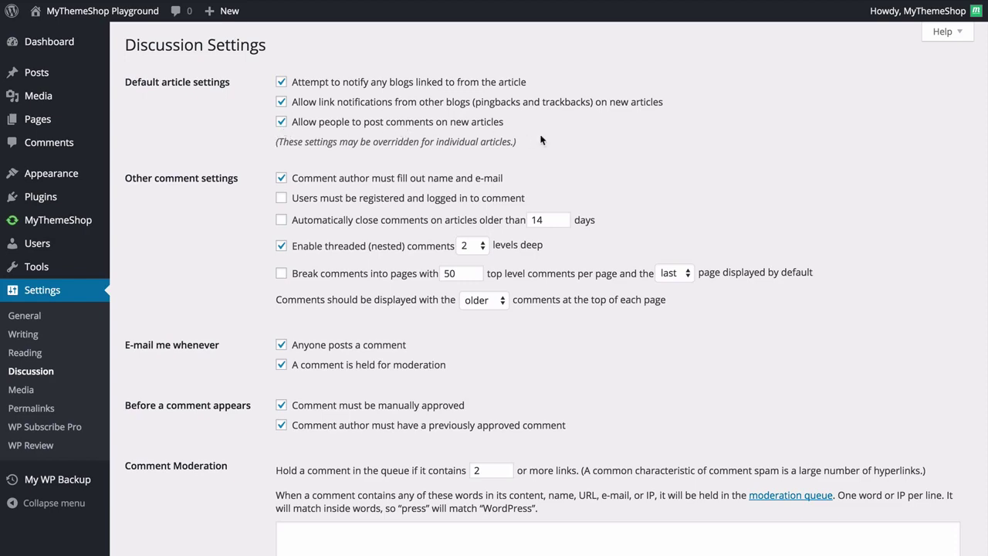
Review the other comment settings, including the available depth levels for threaded comments
scroll(541, 140, "down", 1)
scroll(541, 139, "down", 2)
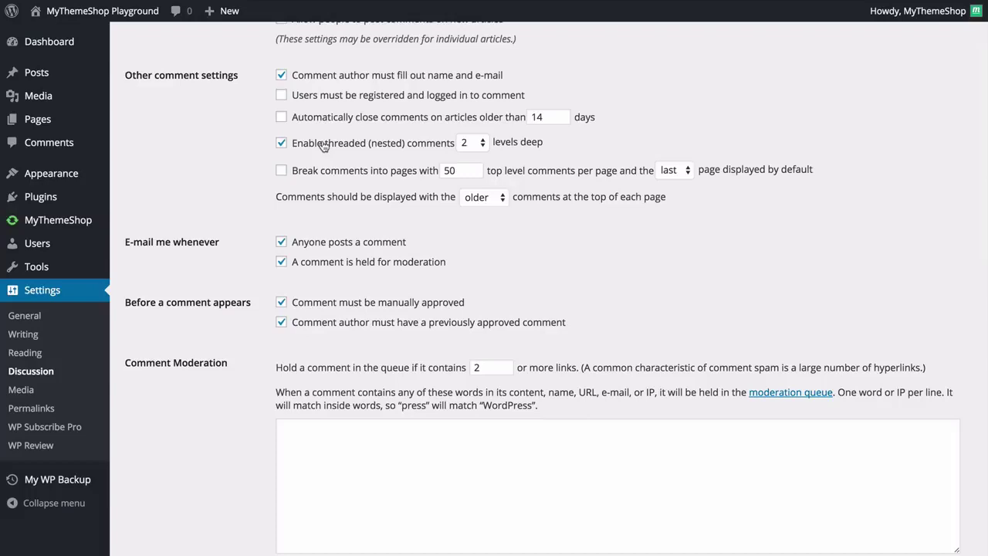
left_click(469, 142)
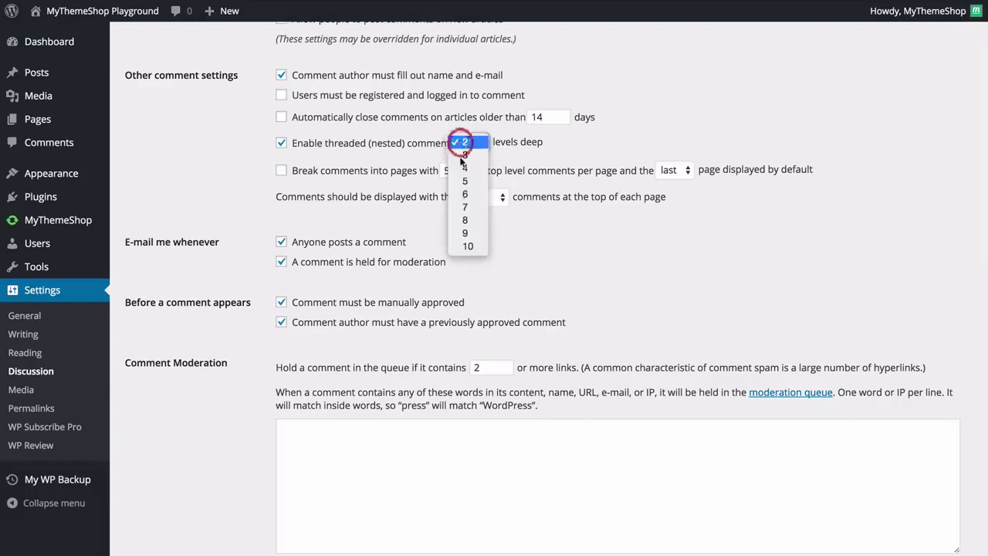
left_click(563, 147)
left_click(564, 145)
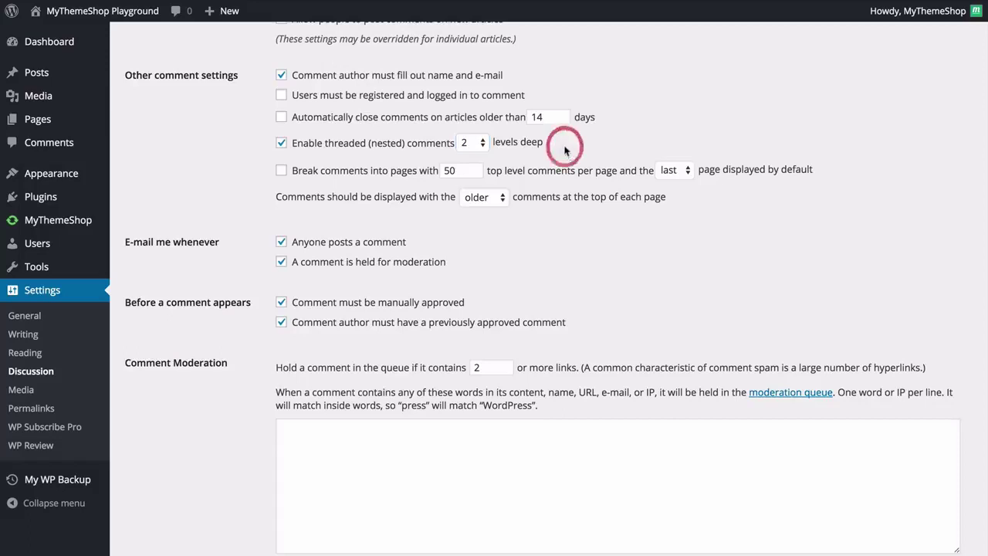
Review the choices for comment paging and comment order, plus the e-mail notification and comment approval options
scroll(501, 153, "down", 1)
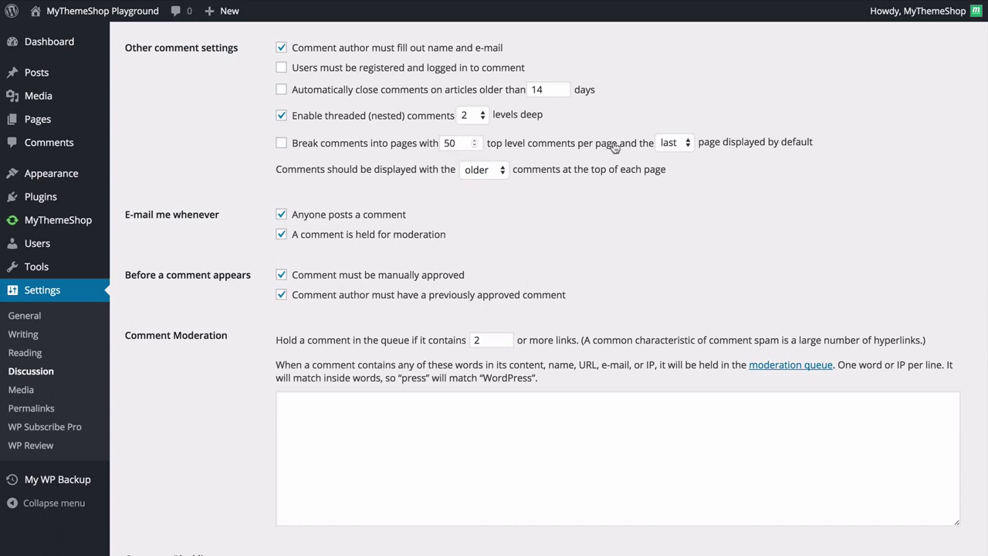
left_click(675, 143)
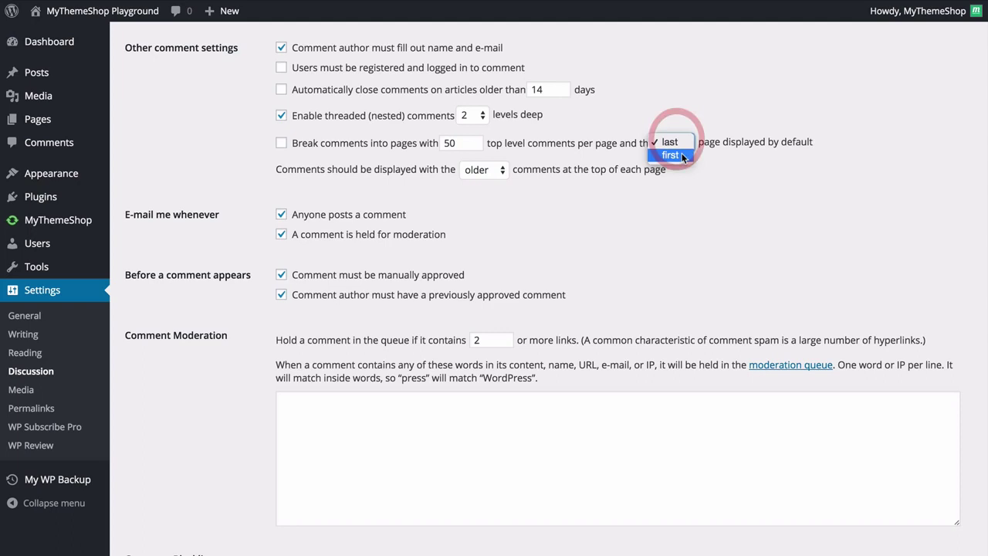
left_click(741, 133)
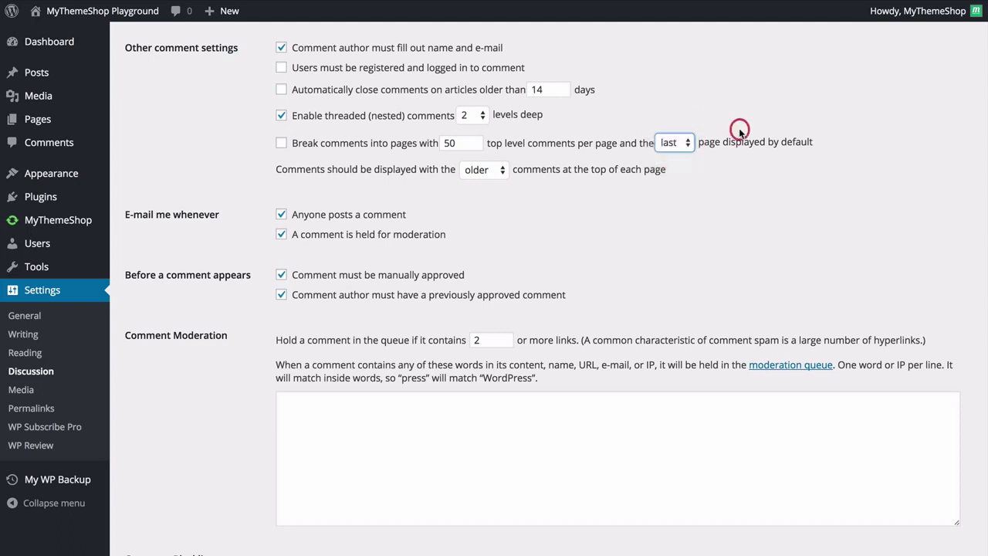
left_click(489, 172)
left_click(605, 196)
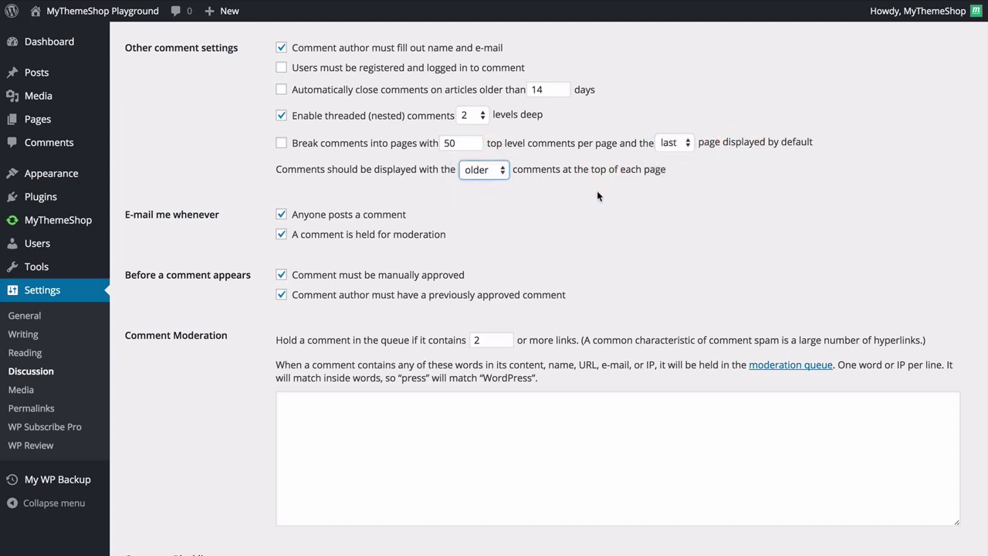
left_click(598, 193)
scroll(598, 196, "down", 1)
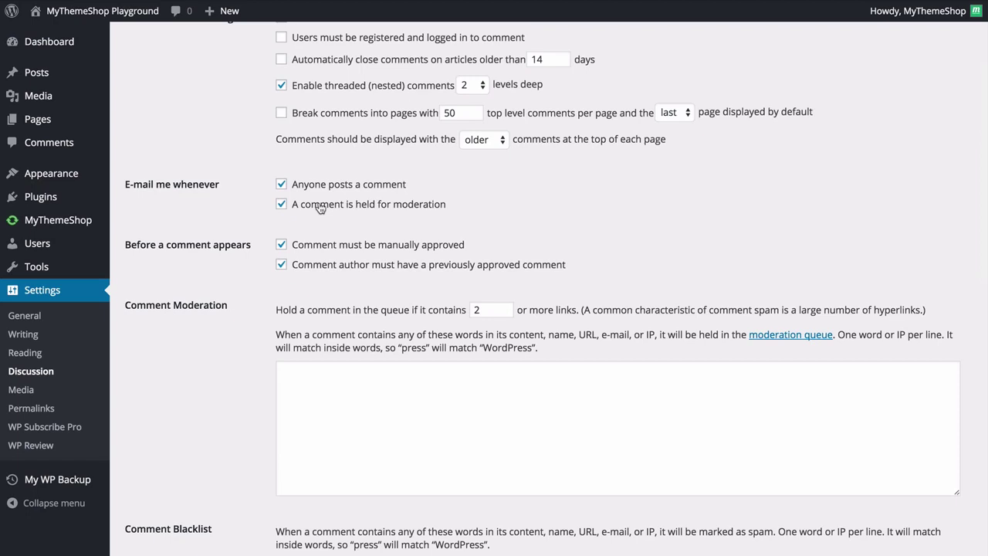
scroll(320, 209, "down", 2)
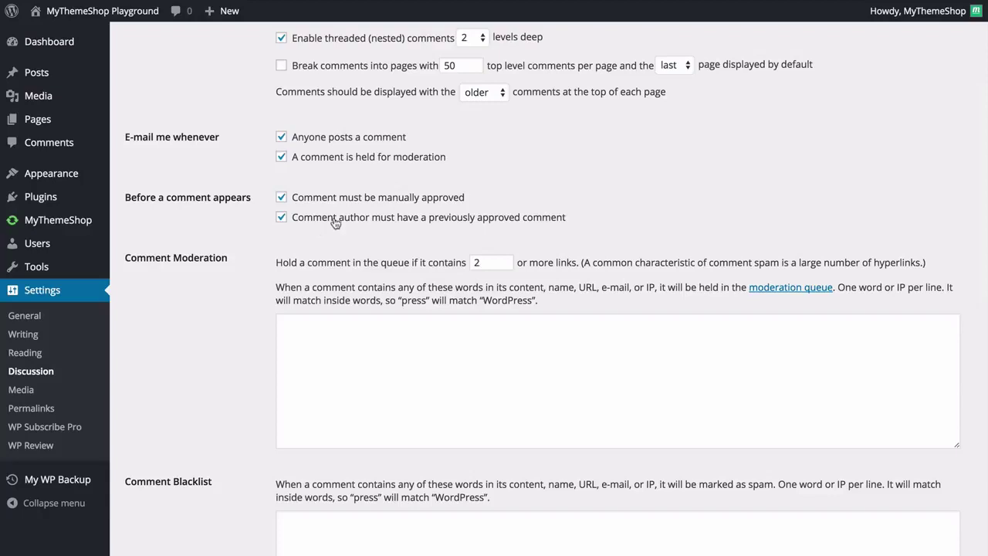
scroll(336, 223, "down", 3)
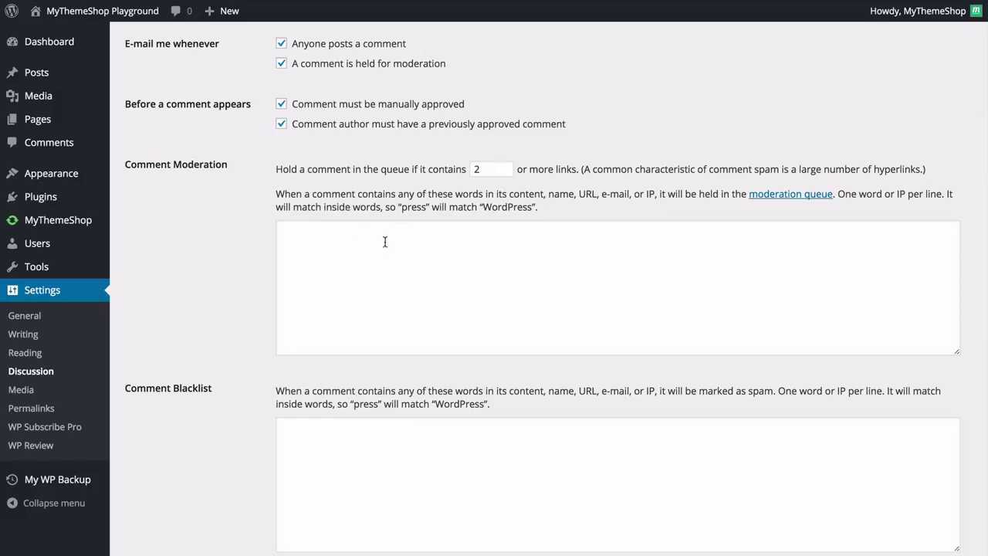
Try the word "press" in the comment moderation list and clear the list again
left_click(464, 246)
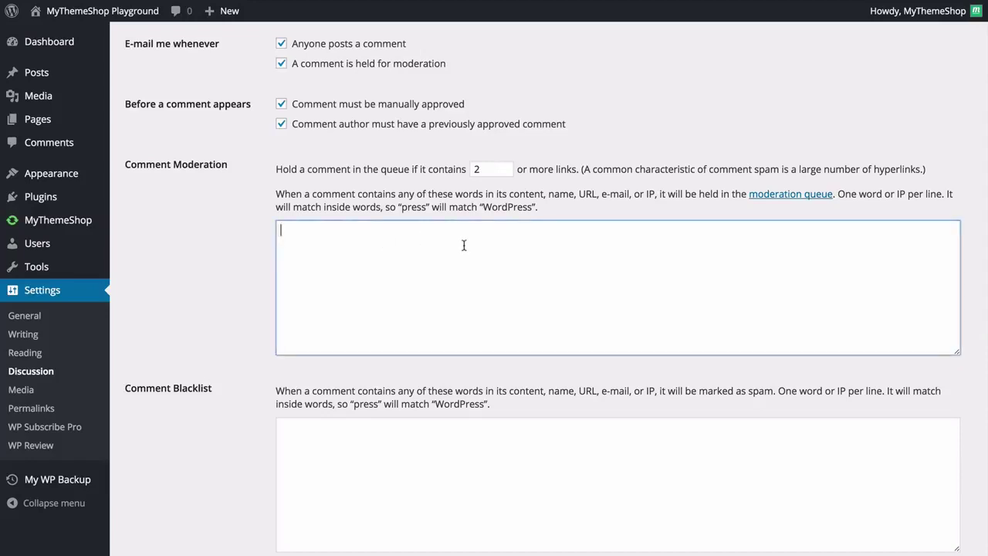
type("press")
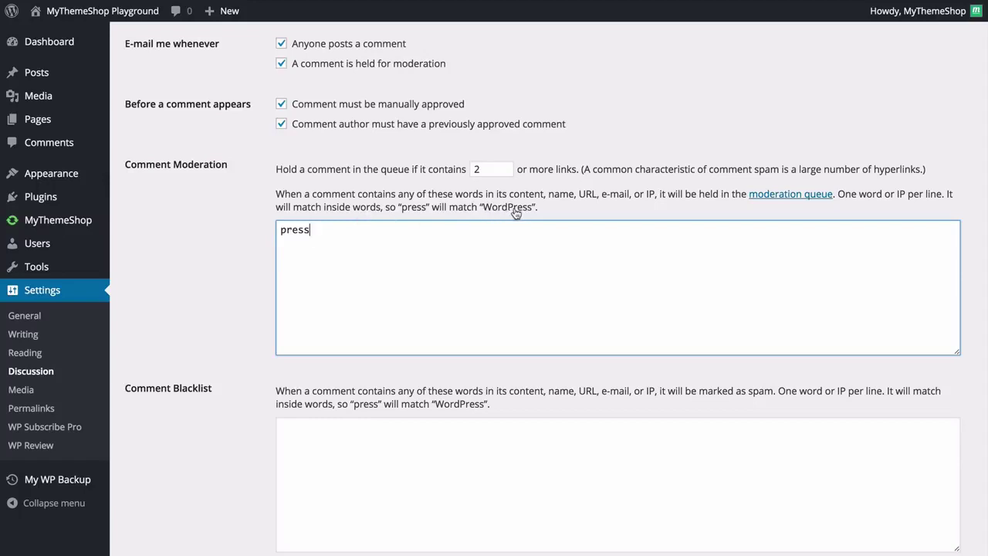
double_click(378, 251)
key("BackSpace")
left_click(250, 234)
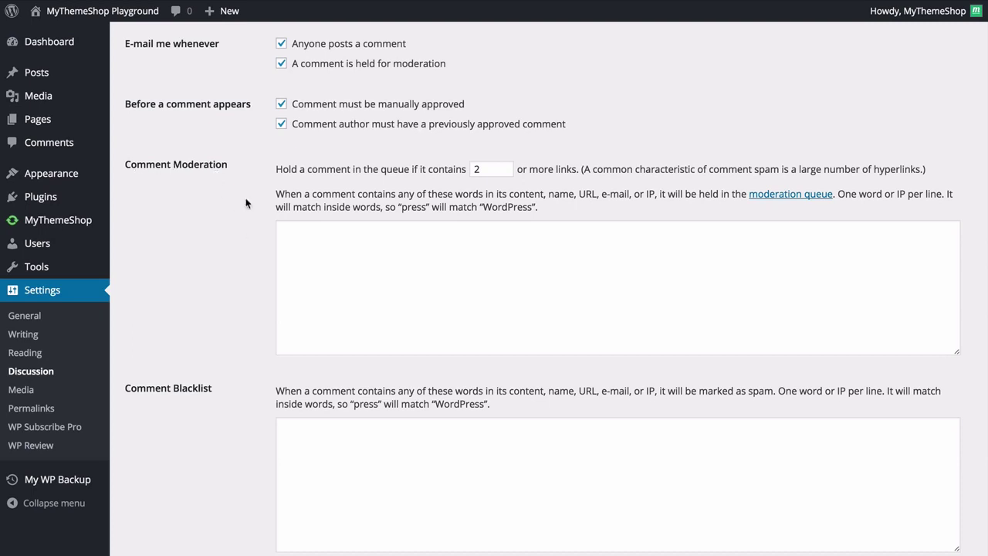
Review the comment moderation and comment blacklist word lists in the Discussion settings
left_click(336, 258)
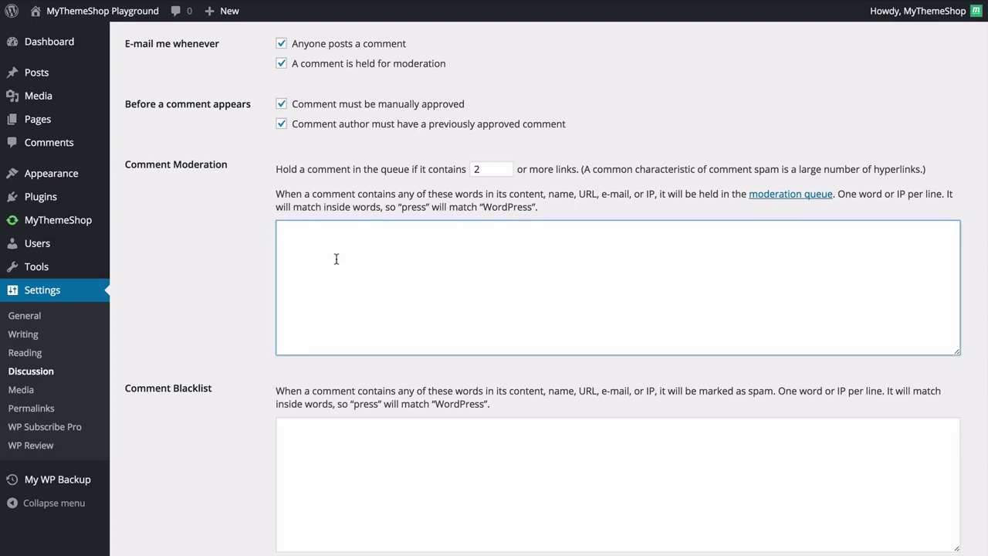
scroll(341, 233, "down", 3)
scroll(342, 233, "down", 1)
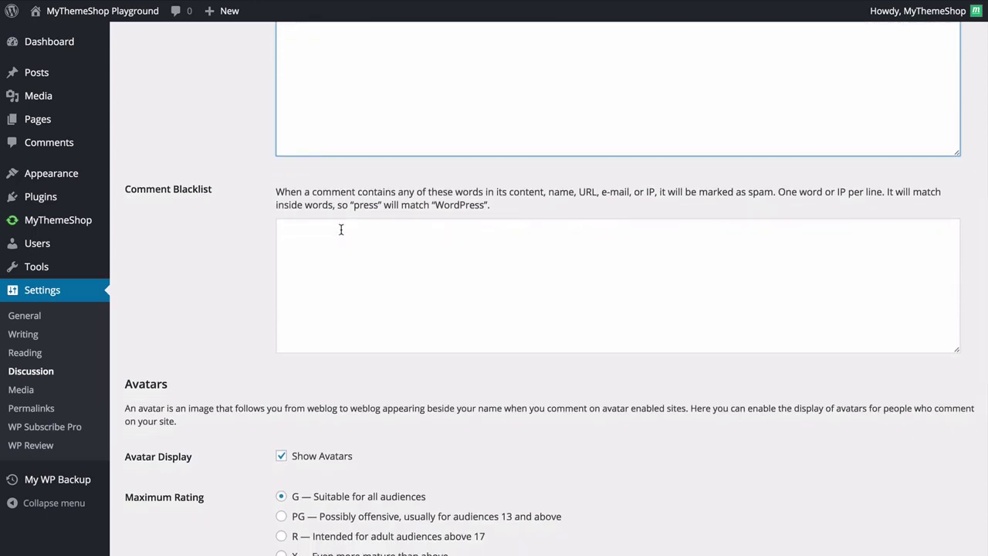
left_click(340, 229)
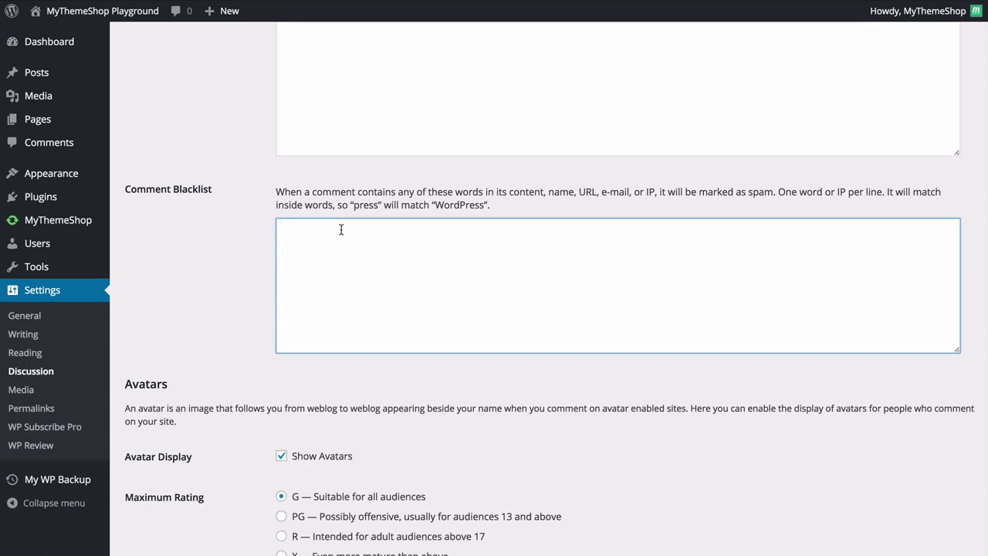
left_click(232, 249)
Set the default avatar to Custom Gravatar and save the Discussion settings
scroll(239, 146, "down", 5)
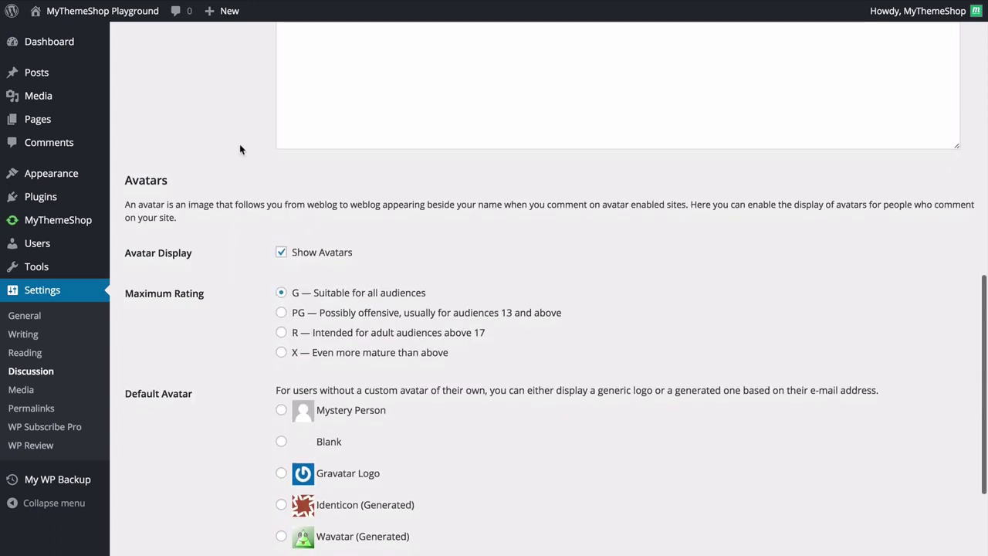
scroll(239, 146, "up", 1)
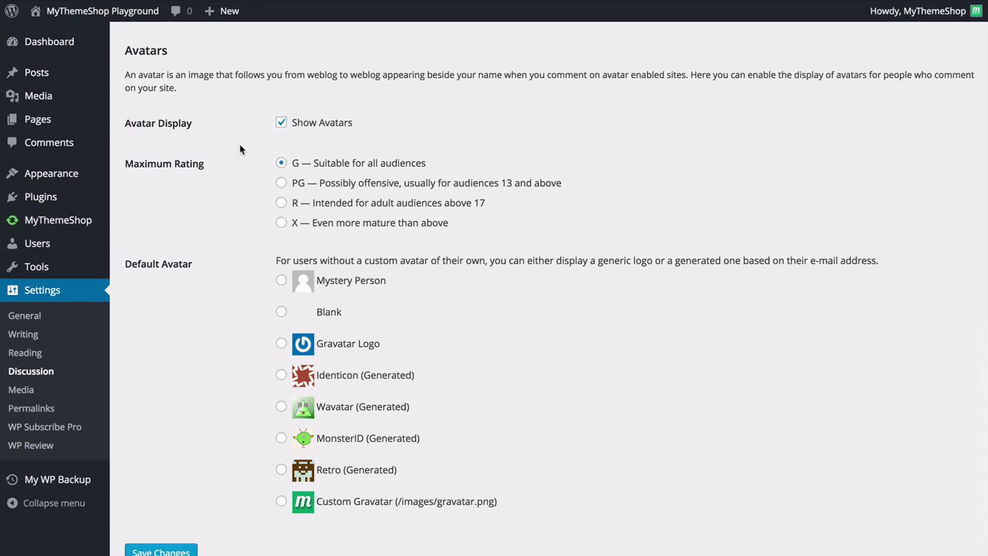
scroll(240, 145, "down", 1)
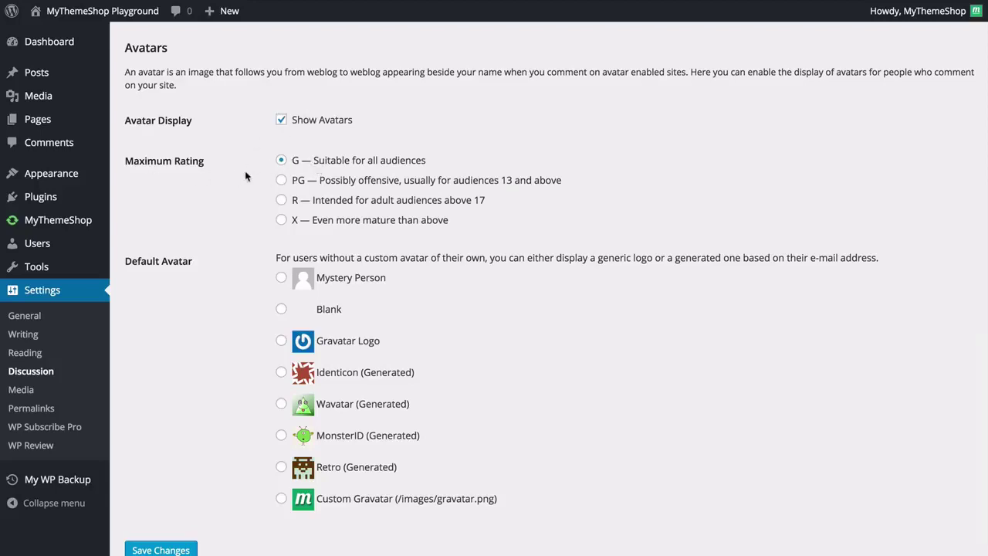
scroll(245, 171, "down", 2)
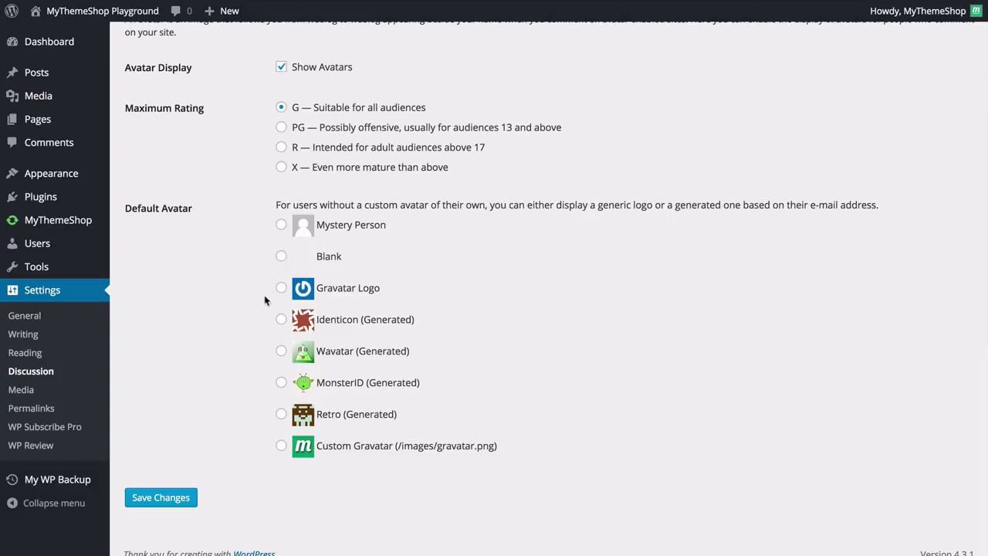
left_click(280, 447)
left_click(166, 501)
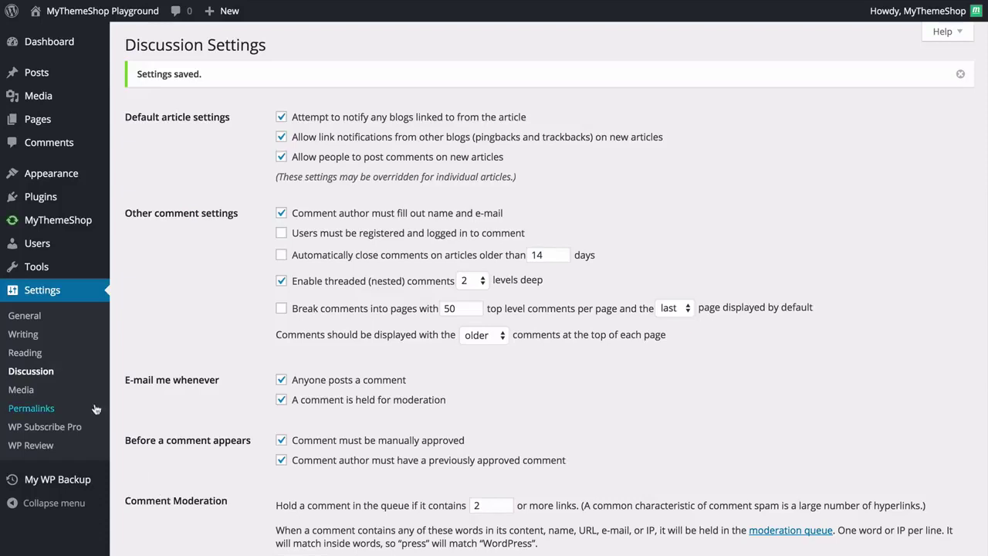
Open the Media settings, review the image sizes and upload folder option, and save them
left_click(39, 386)
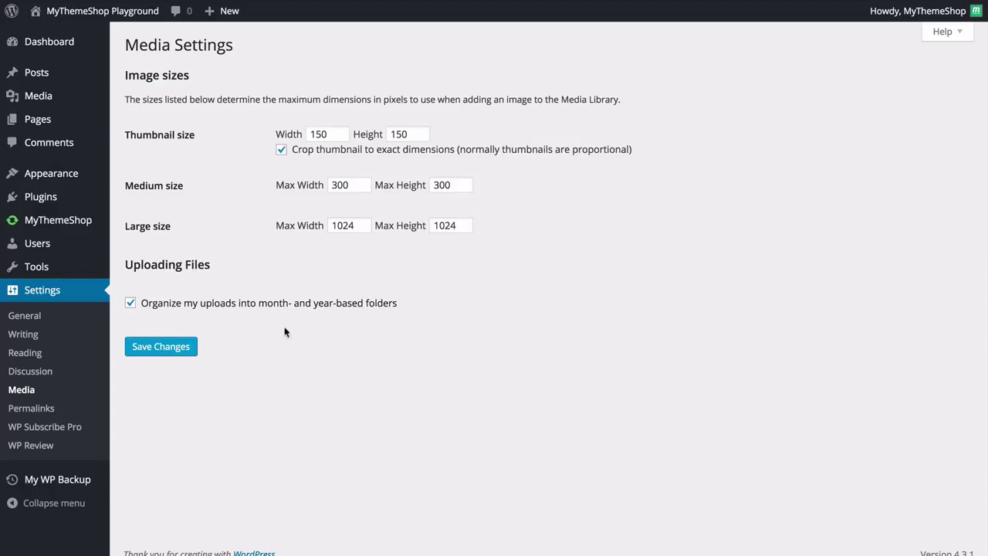
left_click(183, 349)
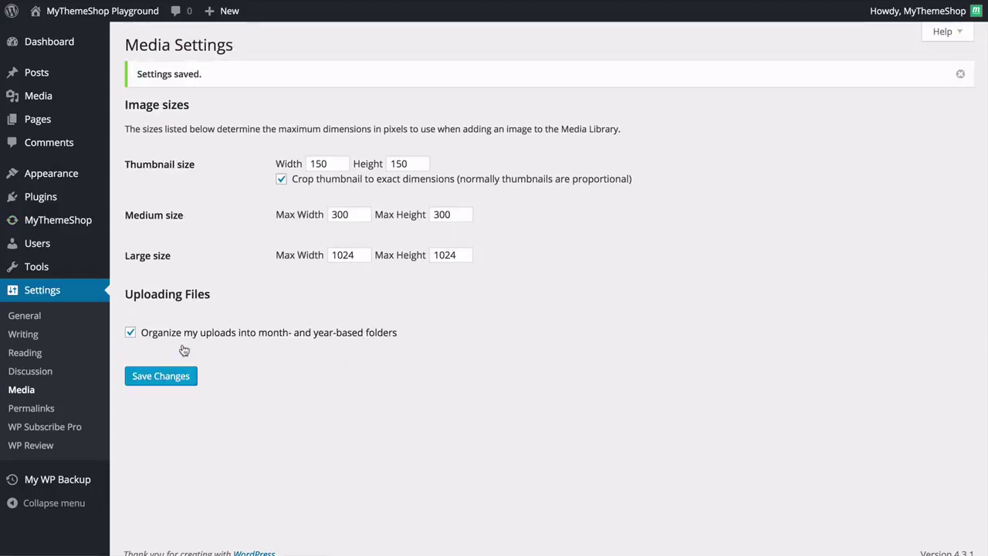
Open the Permalink settings and review the URL structure options and the optional category and tag bases
left_click(36, 413)
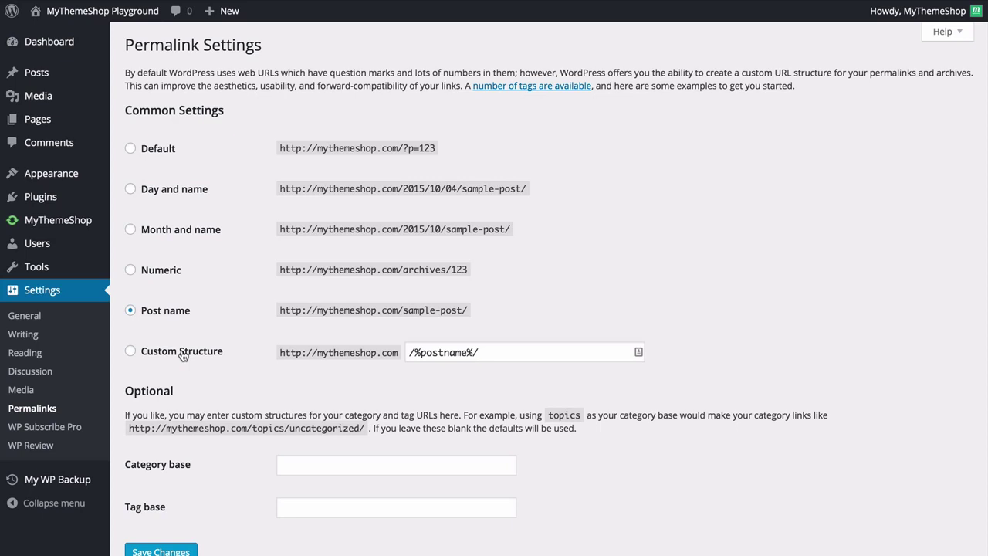
scroll(182, 355, "down", 2)
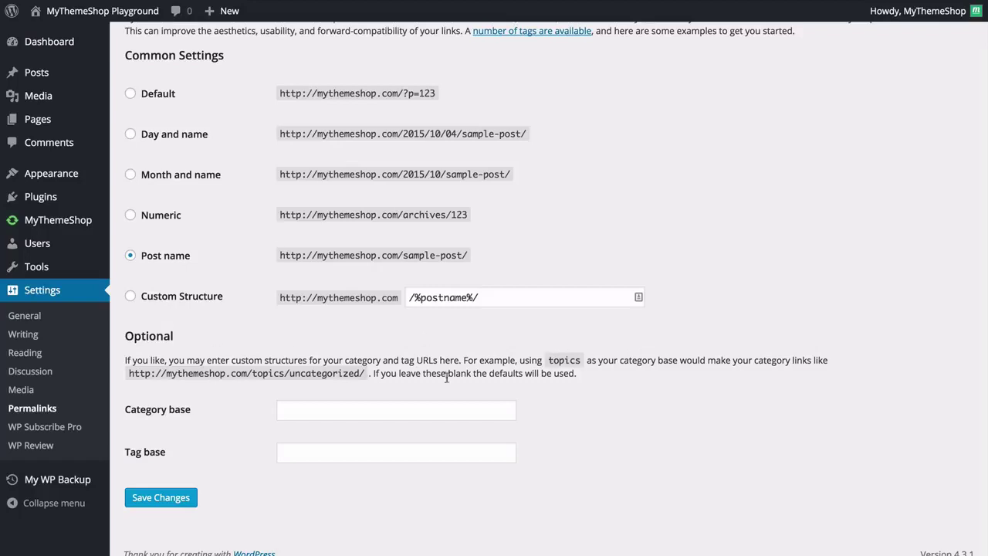
Try topics as the optional category base in the Permalink settings and clear the field again
left_click(420, 408)
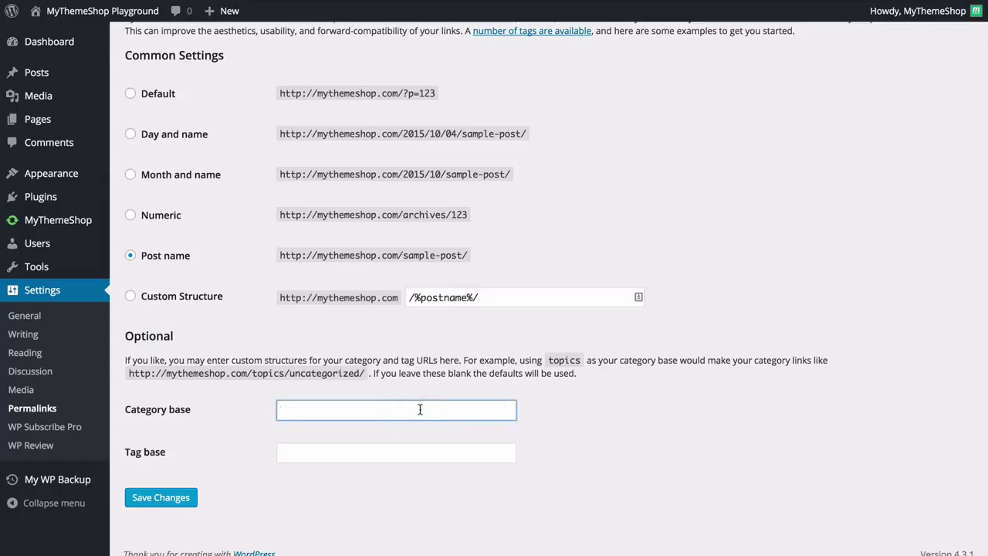
type("topics")
key("Tab")
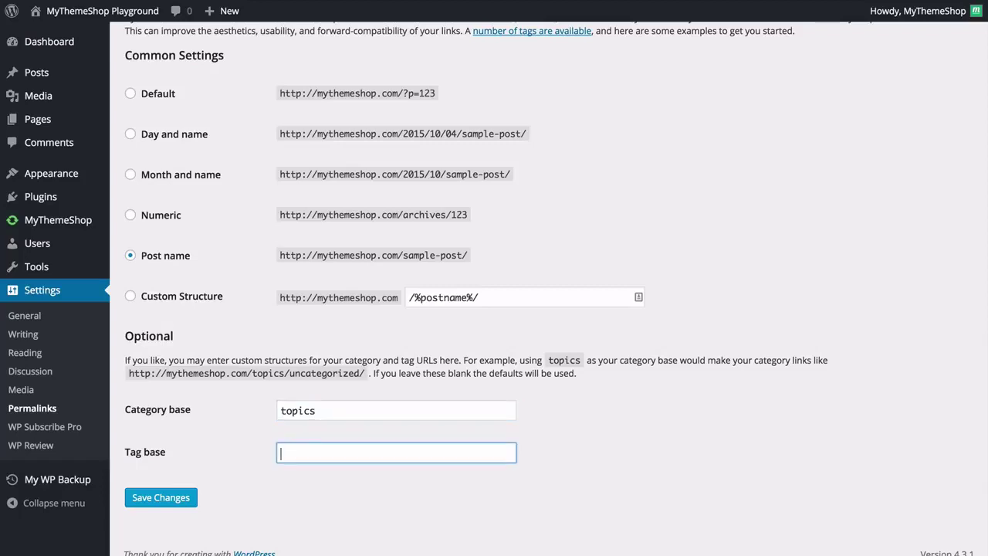
left_click(270, 426)
double_click(297, 412)
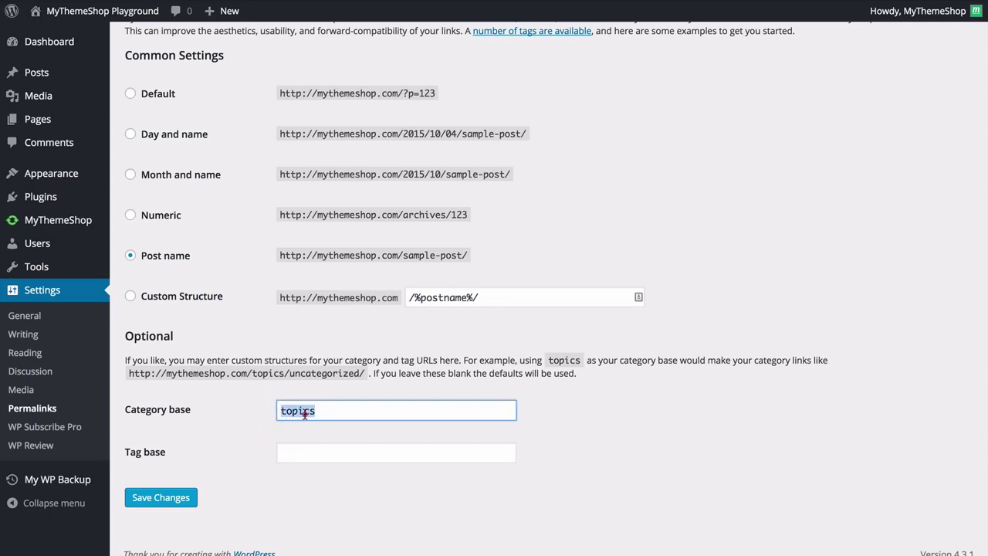
key("BackSpace")
left_click(666, 416)
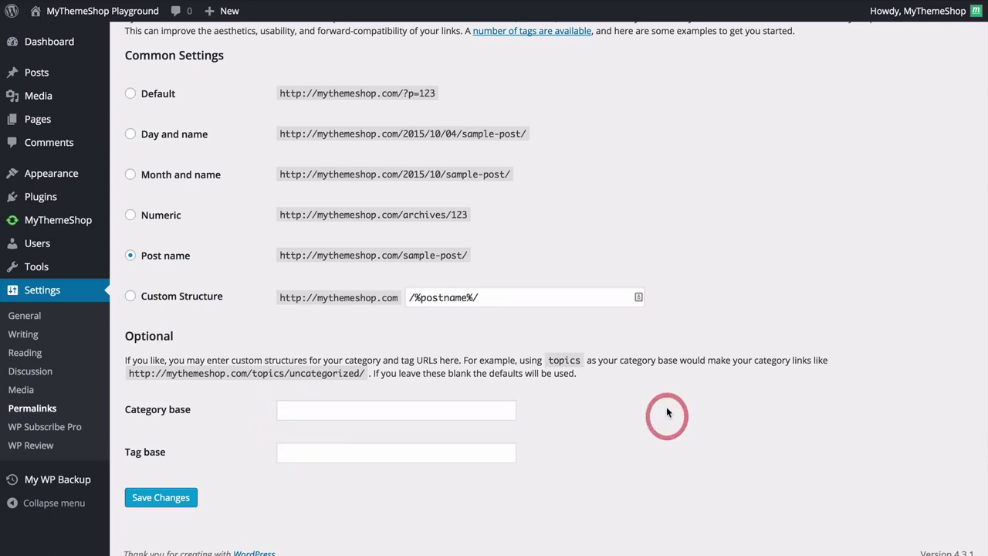
scroll(666, 416, "up", 2)
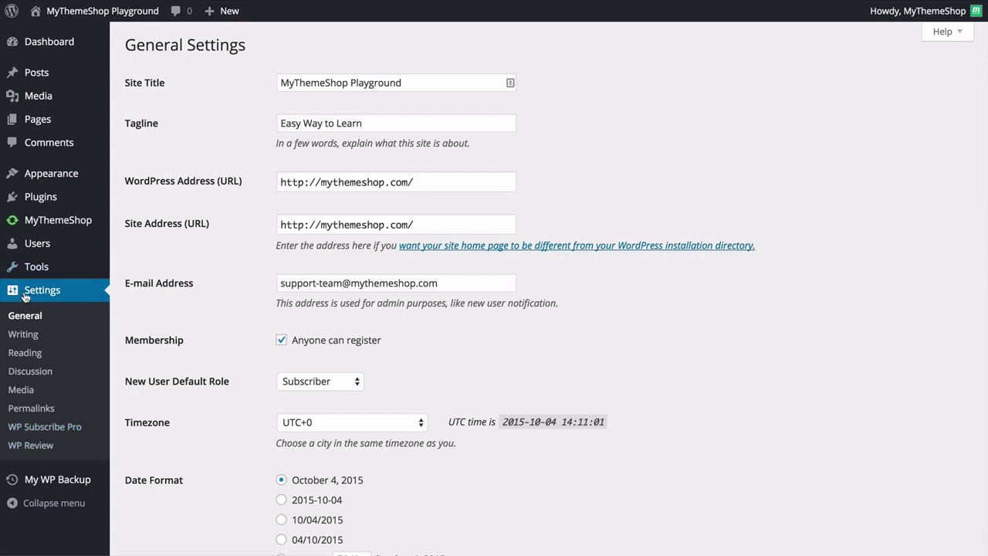
mouse_move(29, 475)
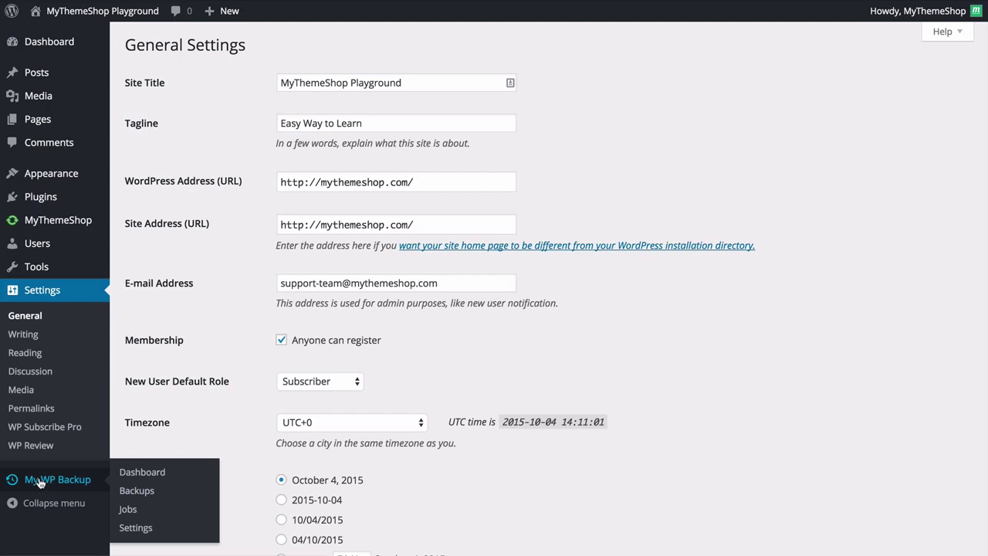